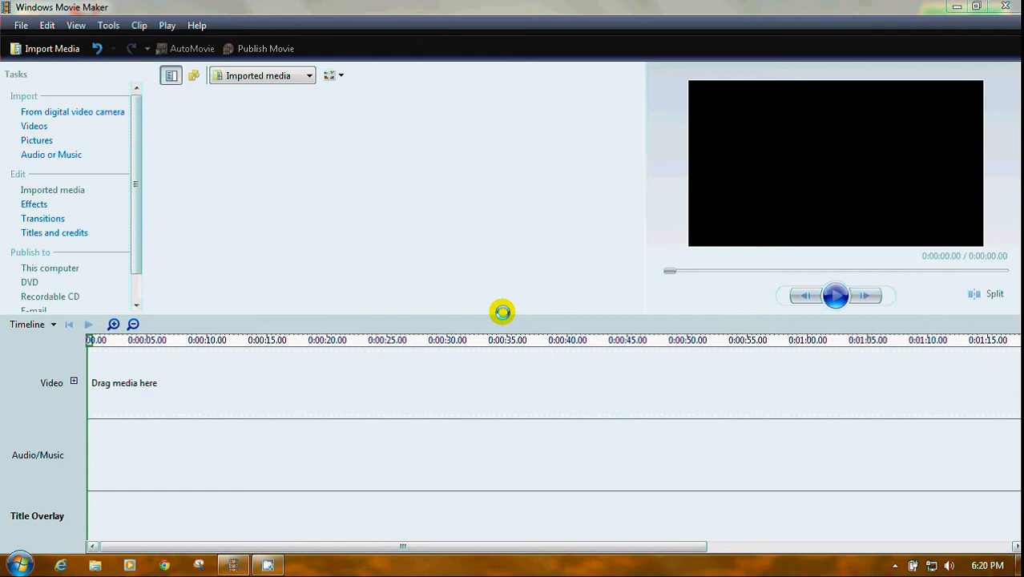
Step: Lower the divider above the timeline to enlarge the preview monitor
drag(501, 312, 560, 306)
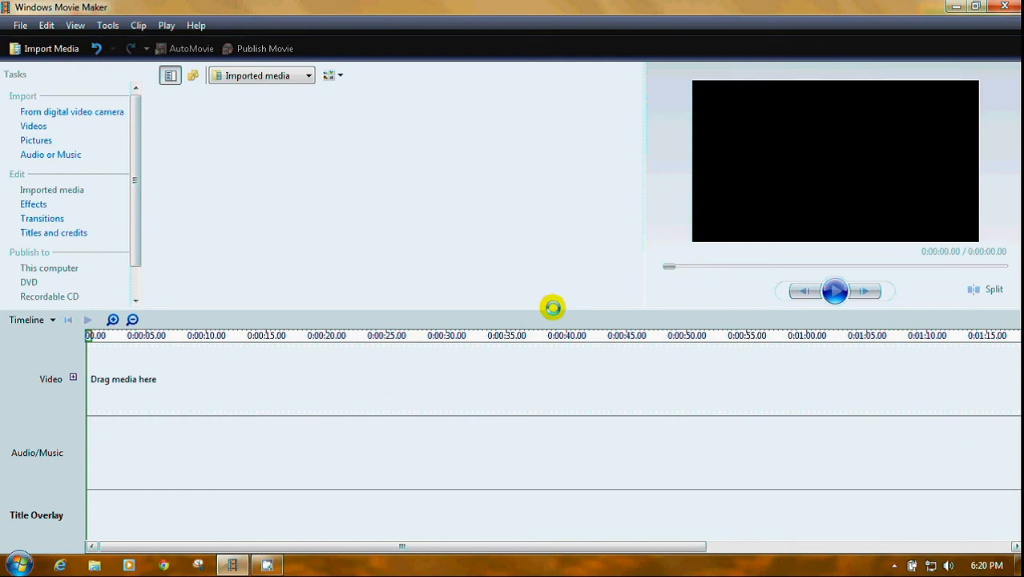
drag(553, 307, 549, 331)
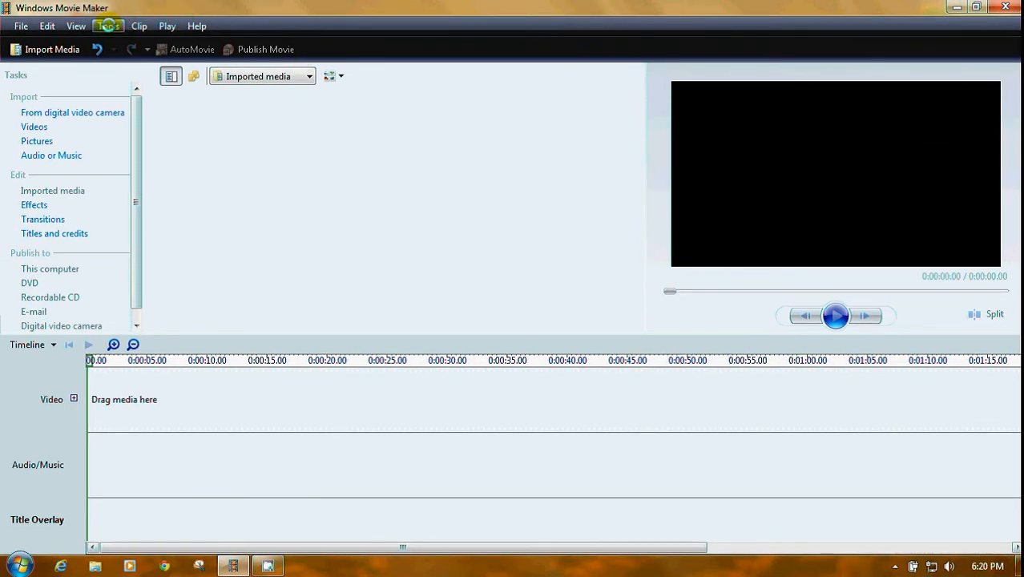
Step: Review the default picture and transition durations and the video properties in the advanced options, keeping the settings
click(109, 25)
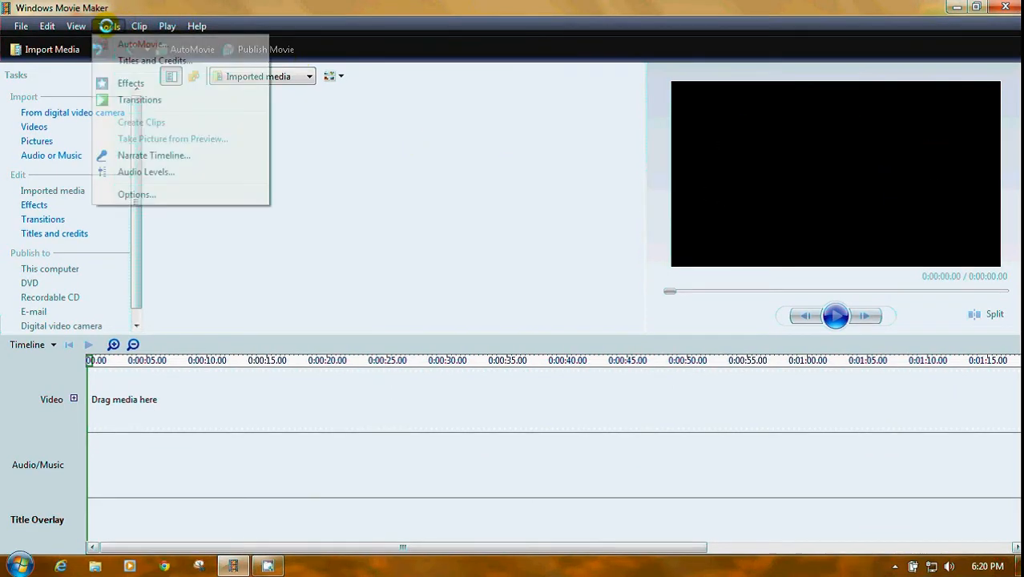
click(136, 194)
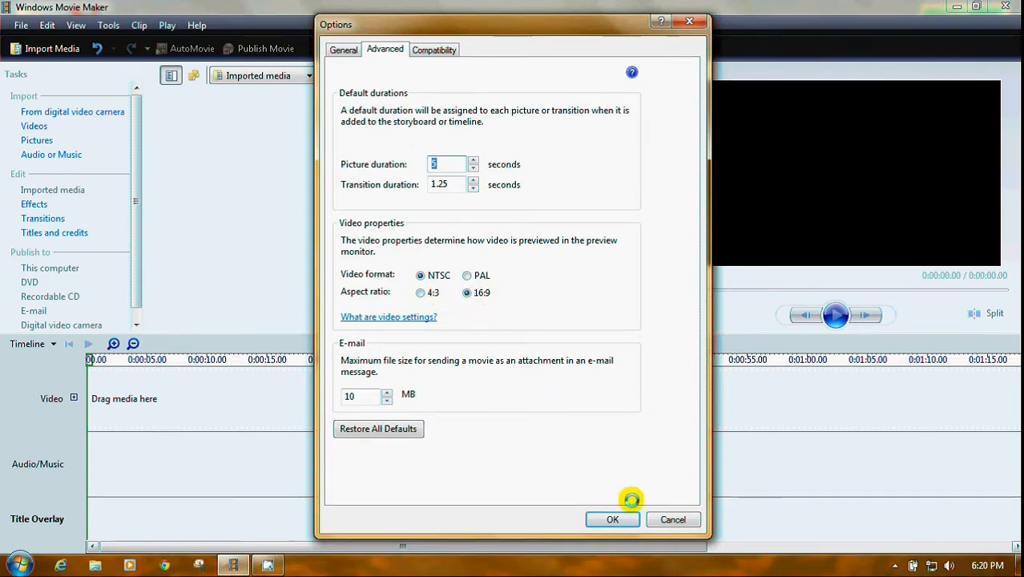
click(613, 519)
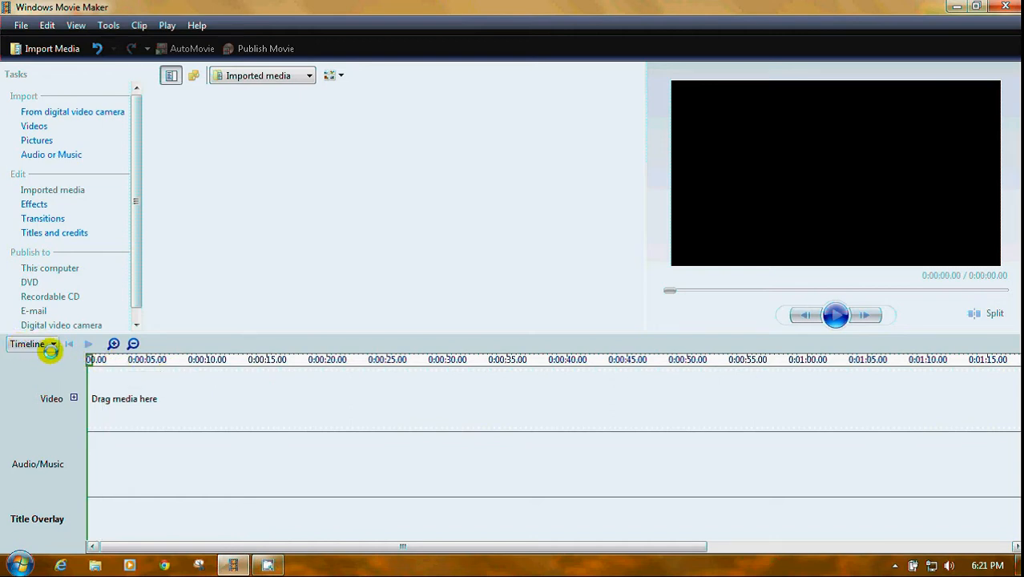
Step: Look at the storyboard view of the project and return to the timeline view
click(53, 343)
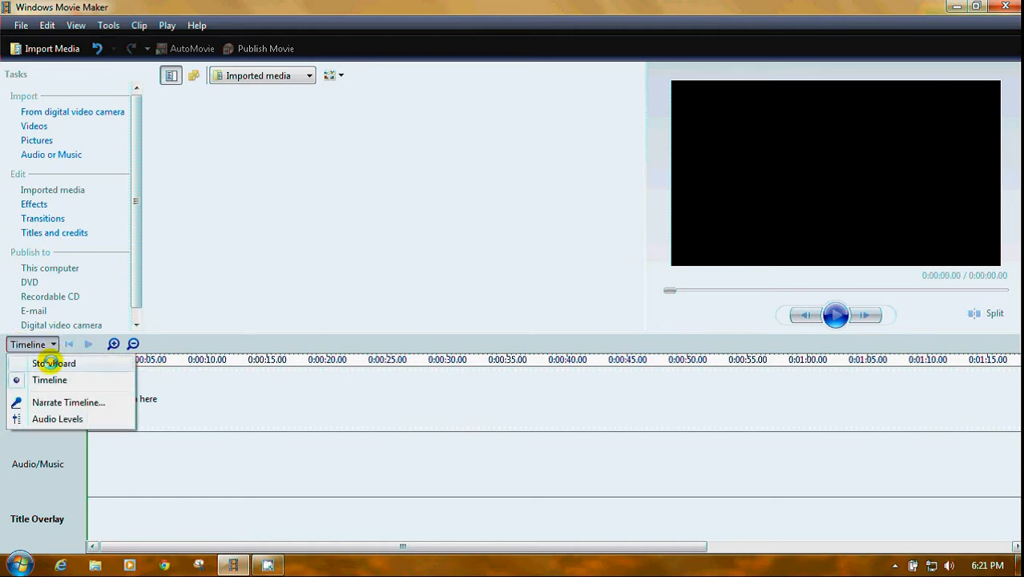
click(50, 363)
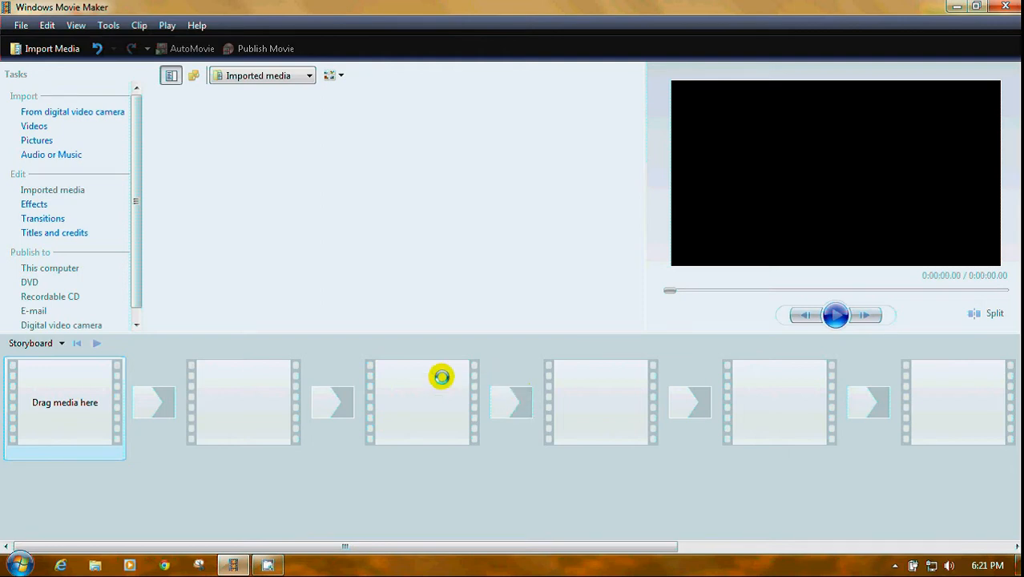
click(60, 343)
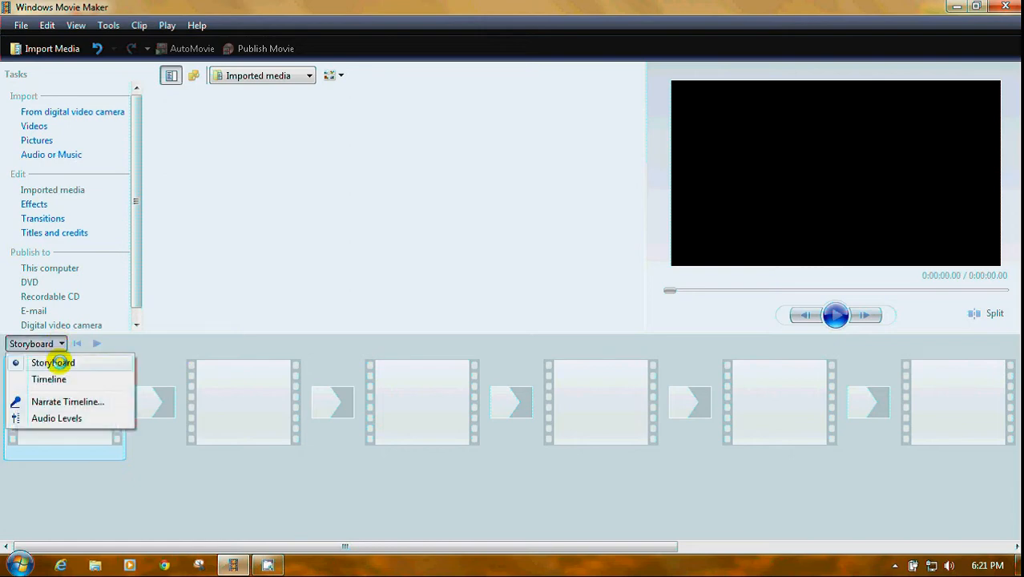
click(49, 379)
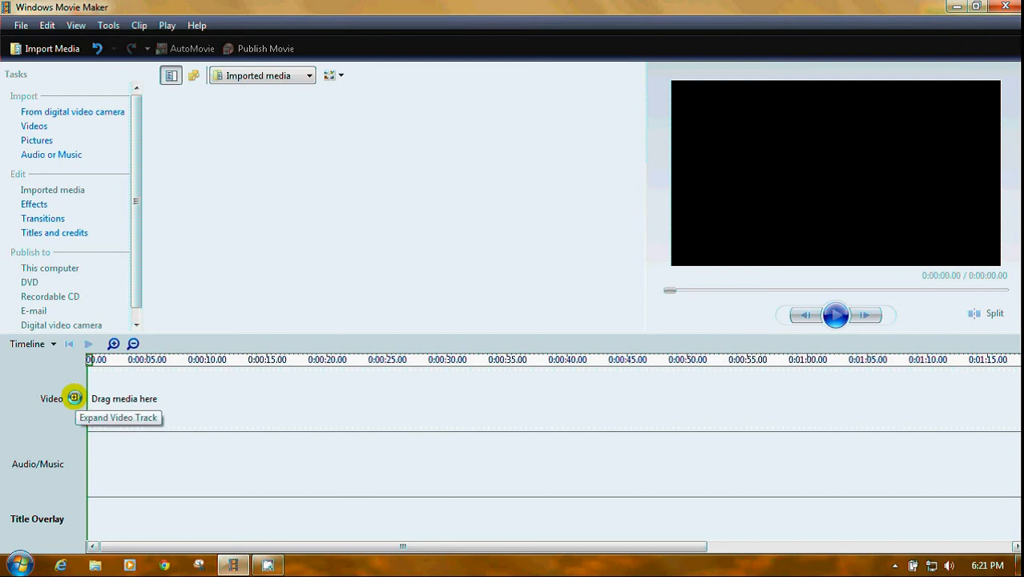
Step: Expand the video track to view its transition and audio rows, and collapse it again
click(73, 398)
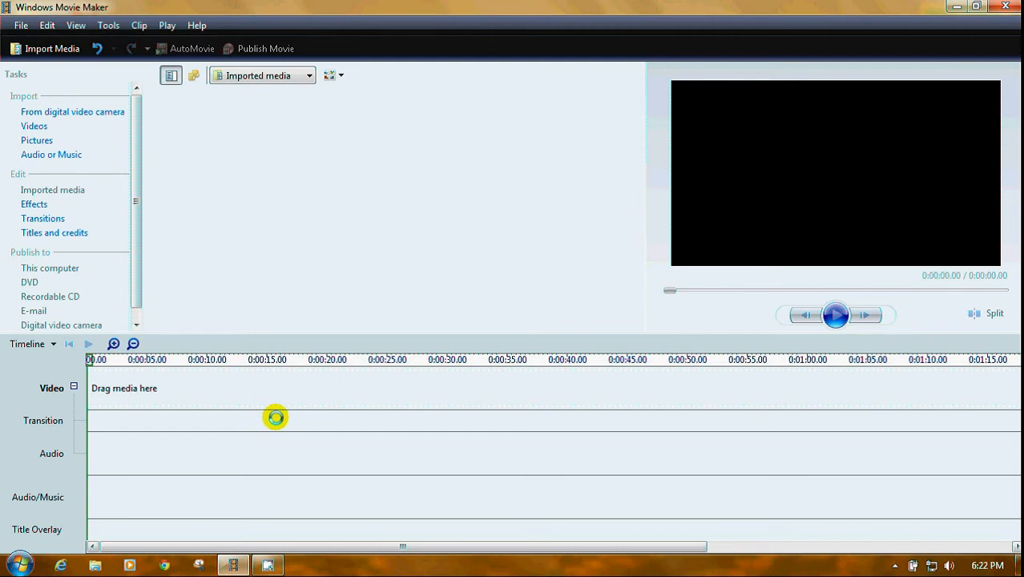
drag(275, 418, 250, 419)
click(73, 386)
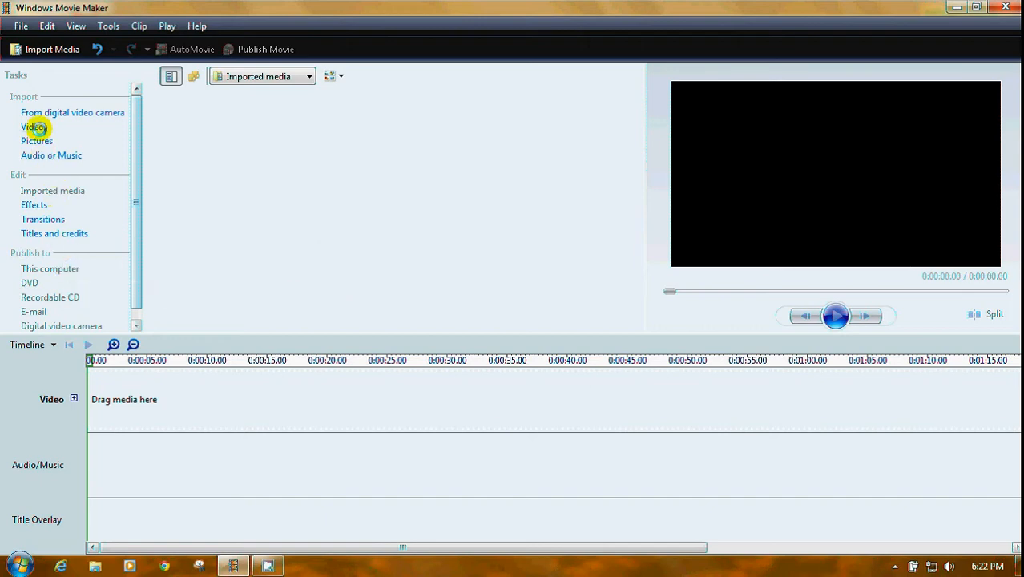
Step: Import the Wildlife sample video and place it at the start of the timeline's video track
click(33, 126)
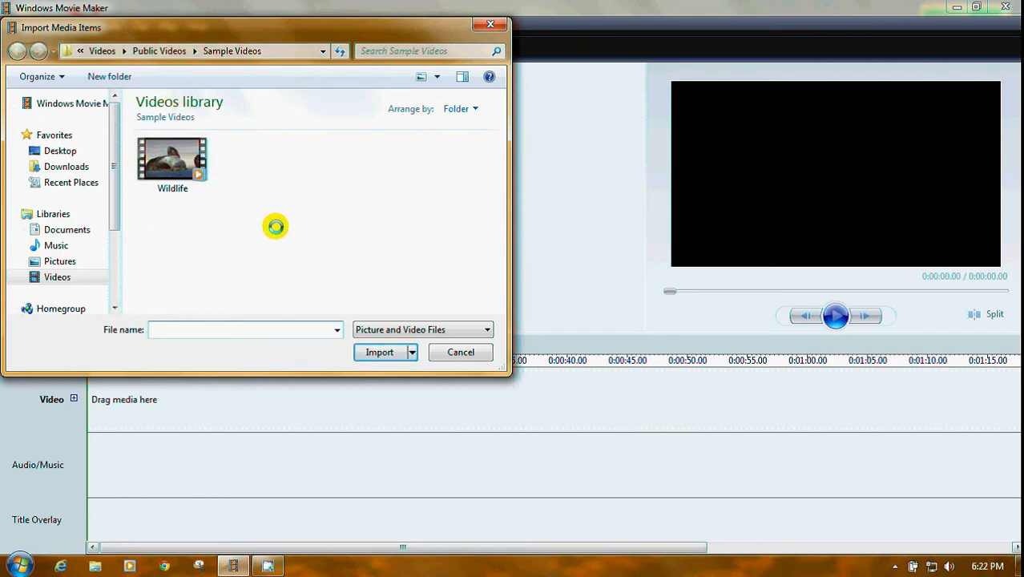
click(166, 155)
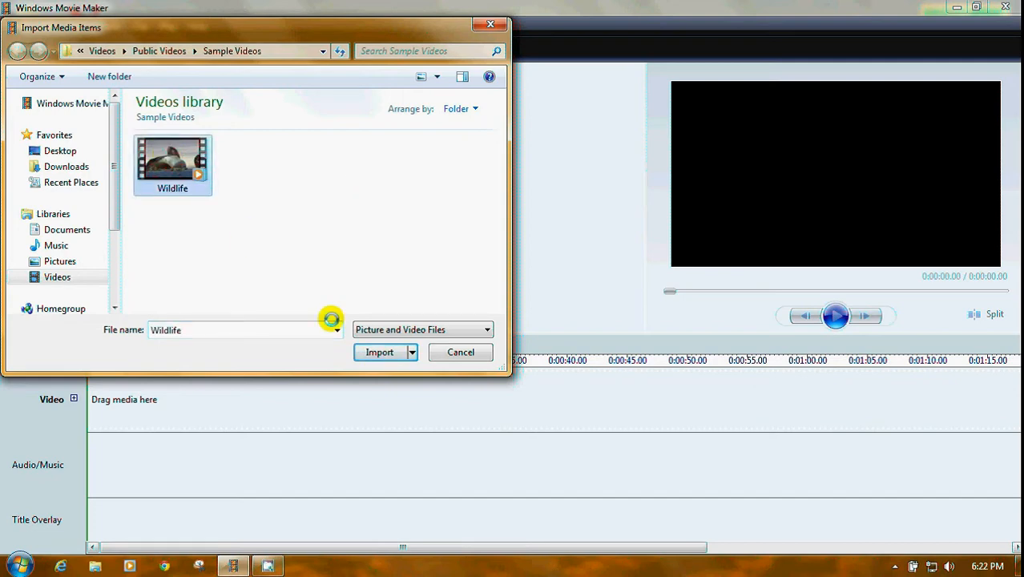
click(377, 352)
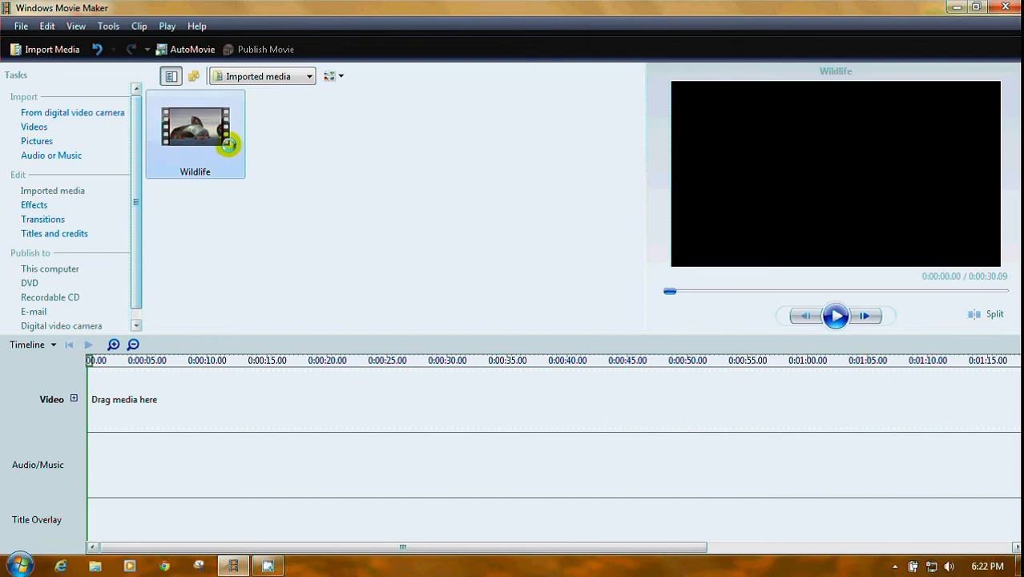
drag(197, 122, 167, 367)
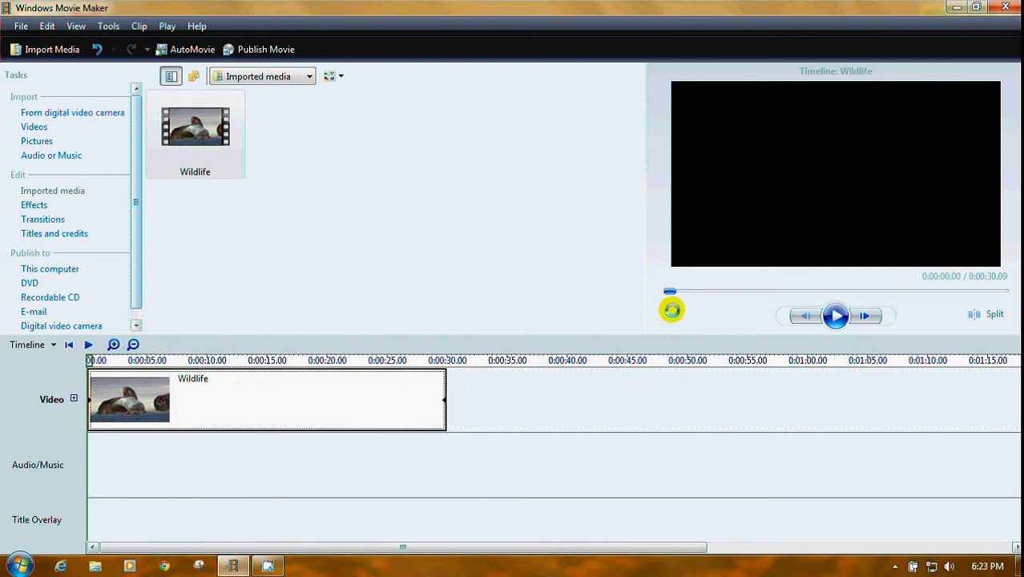
Step: Split the Wildlife clip at 0:00:04.20, on the first frame showing the birds after the running horses
drag(670, 291, 712, 292)
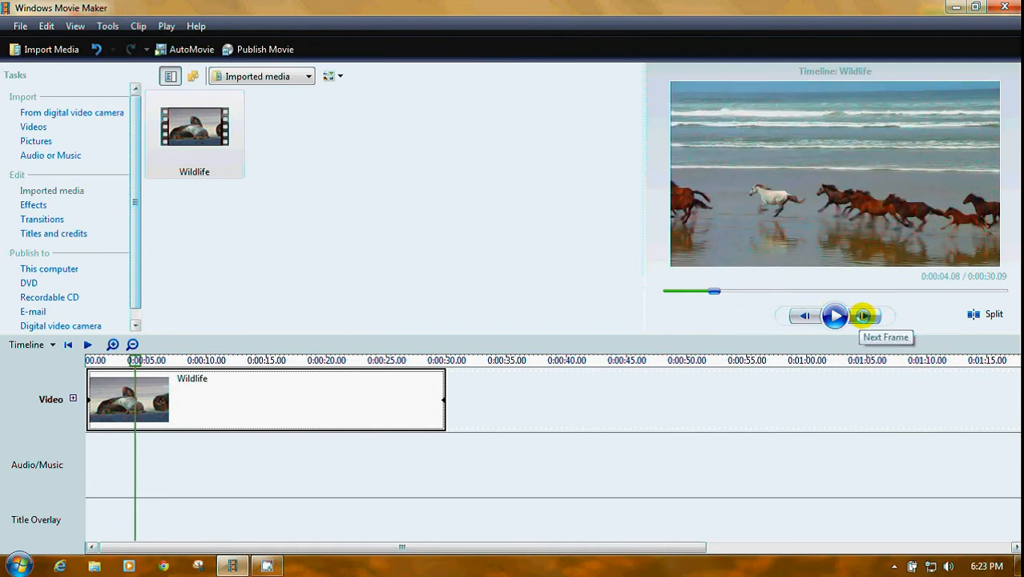
click(860, 316)
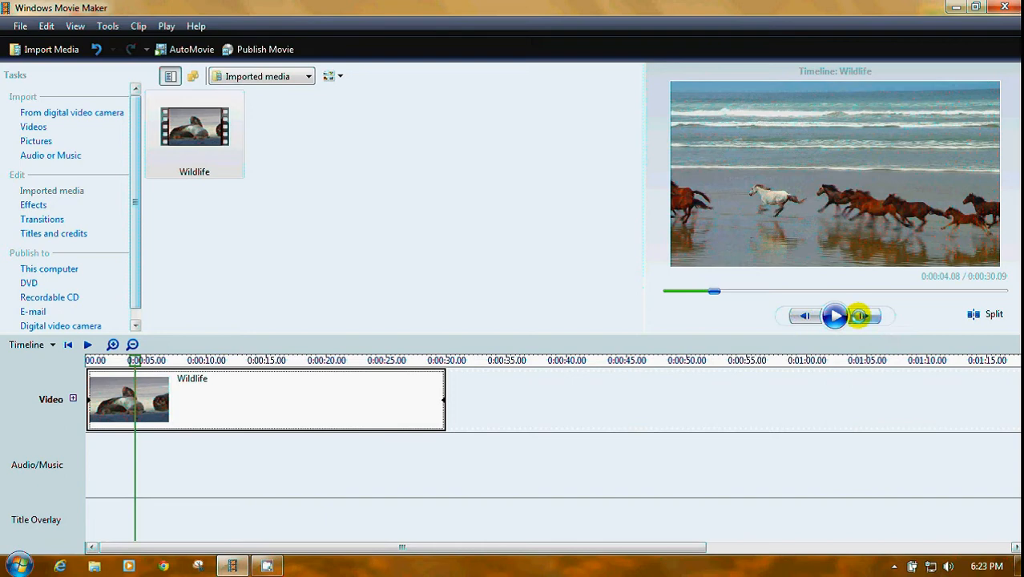
click(866, 316)
click(866, 316)
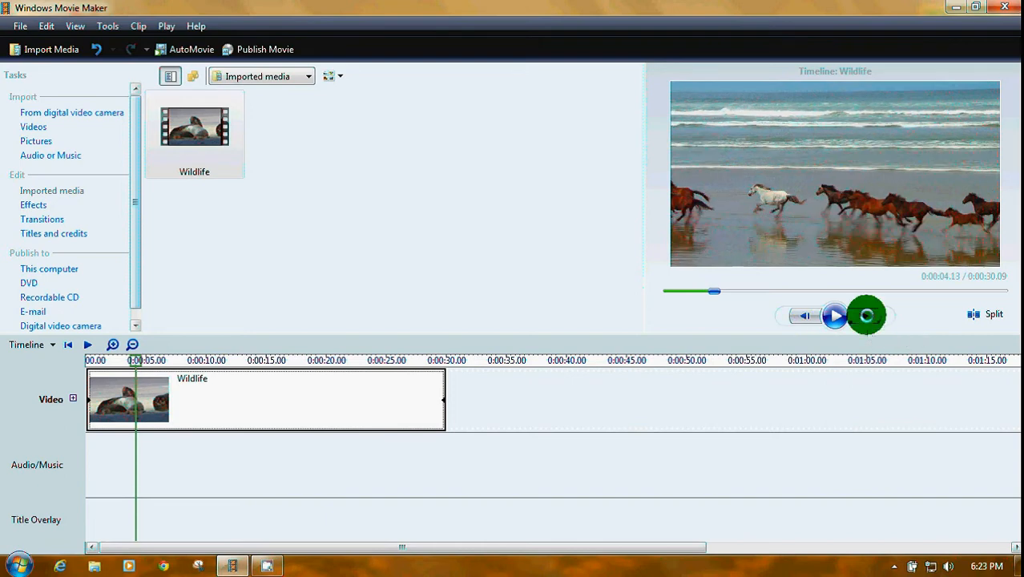
click(866, 316)
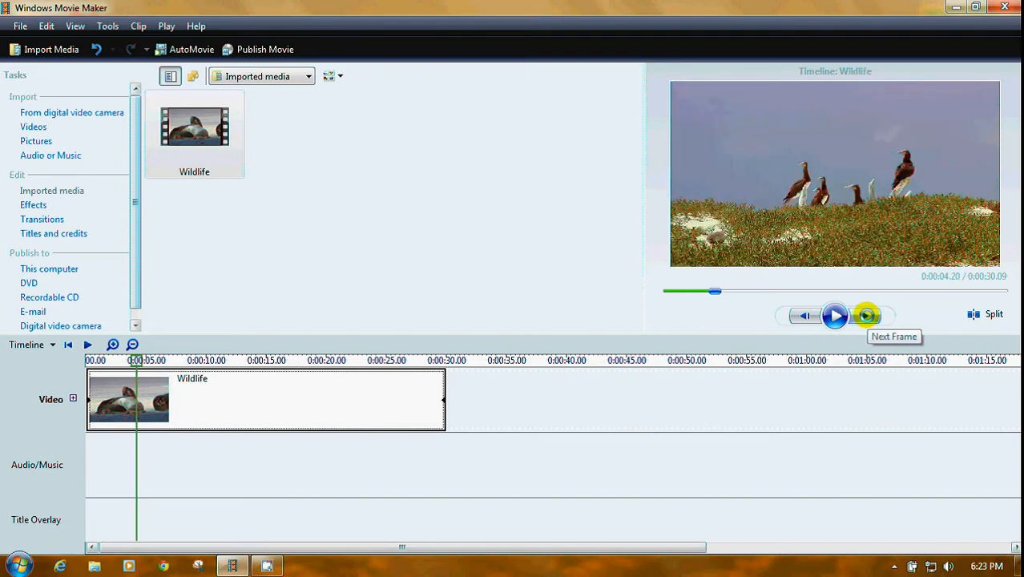
click(813, 316)
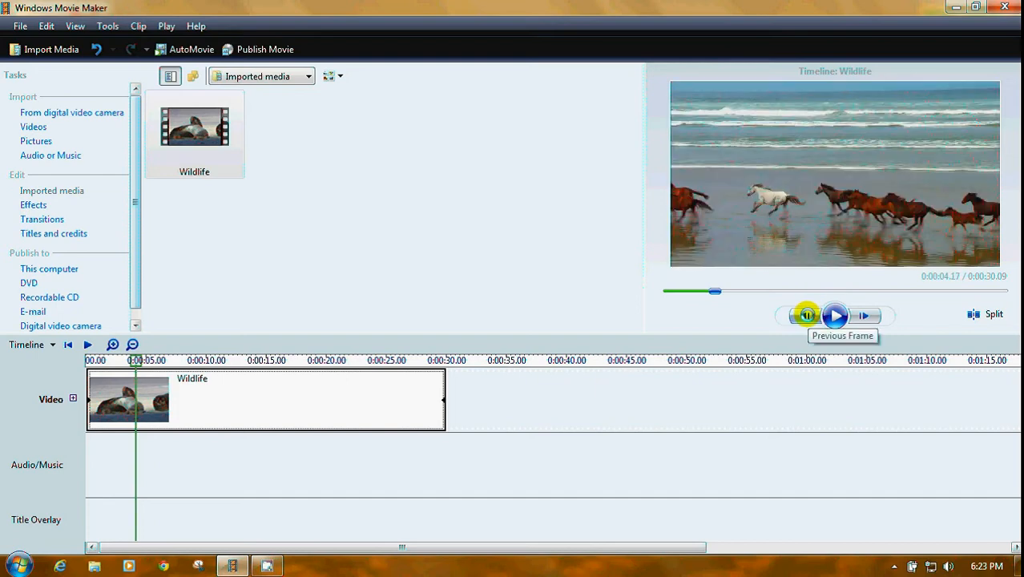
click(865, 316)
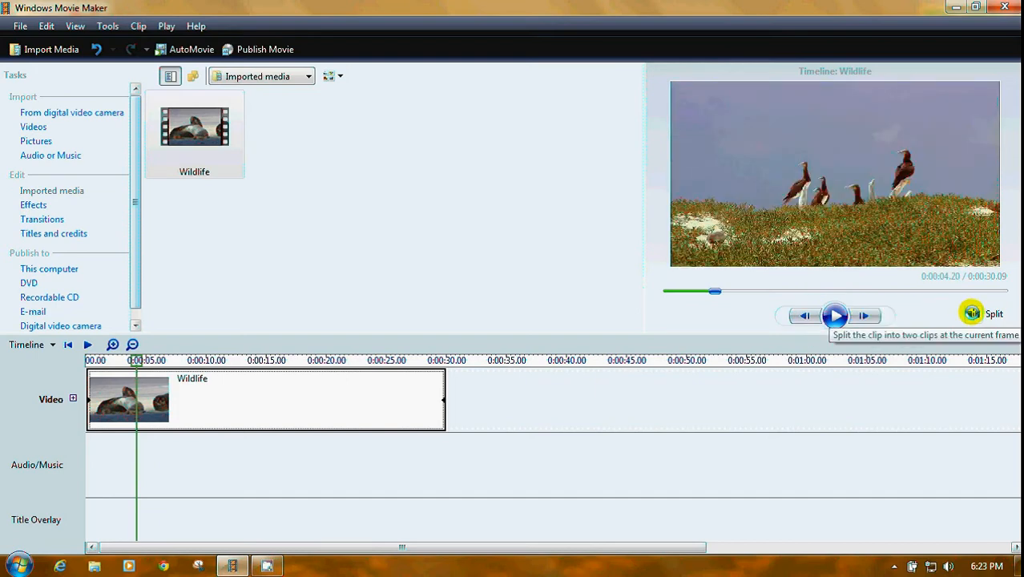
click(972, 313)
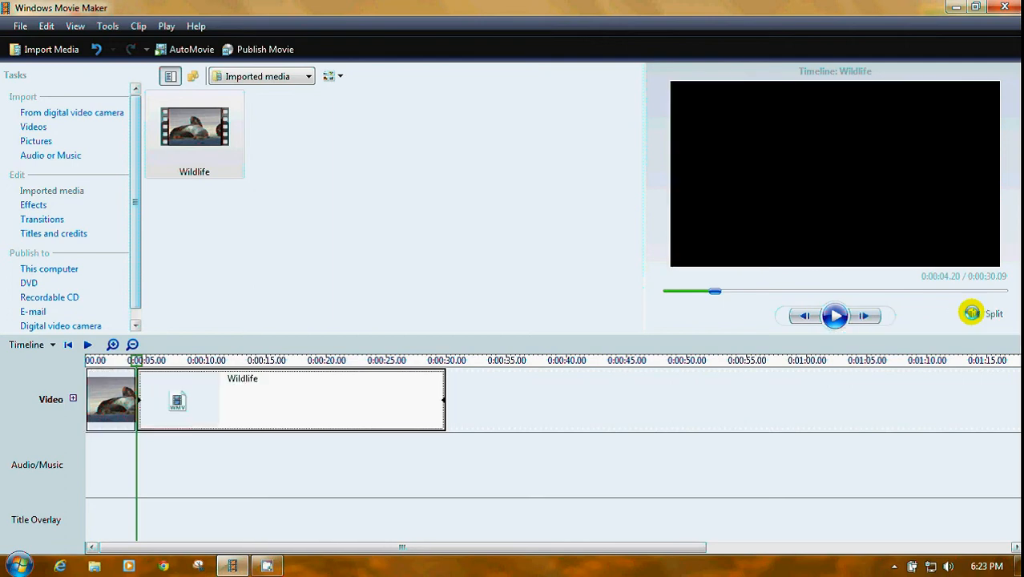
Step: Remove the second part of the split Wildlife clip and paste a copy of the remaining horse clip after it
right_click(402, 394)
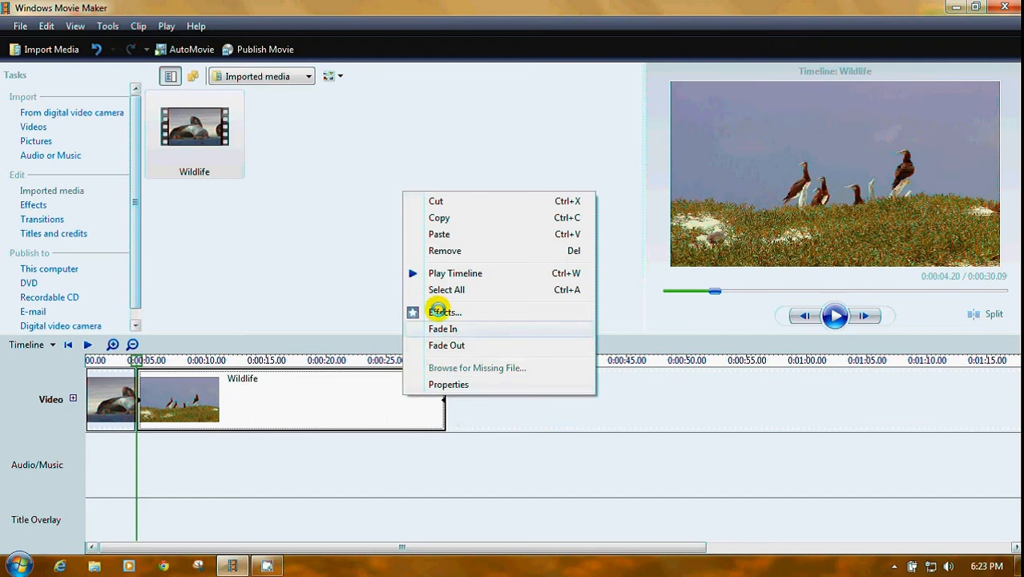
click(443, 252)
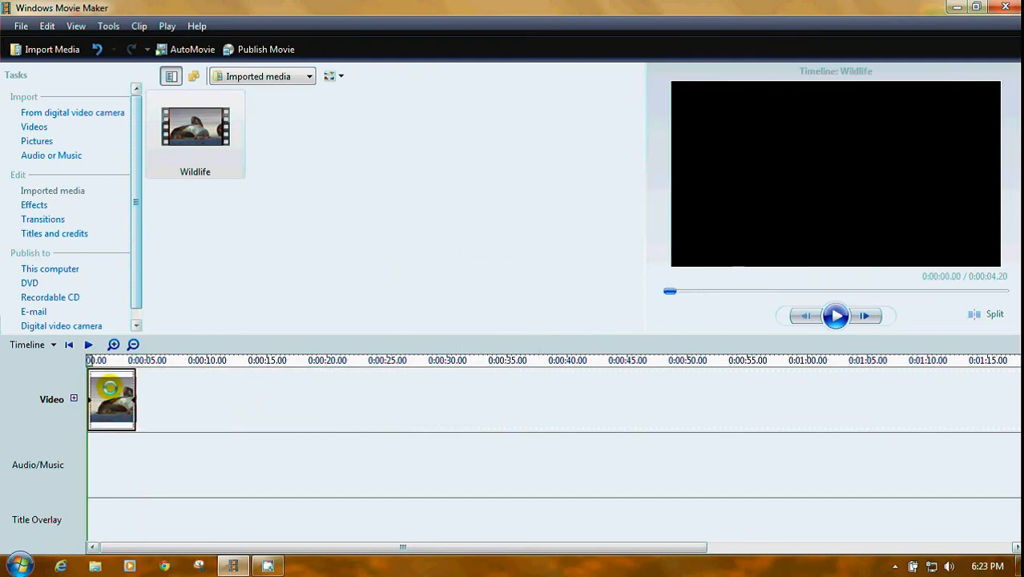
right_click(110, 388)
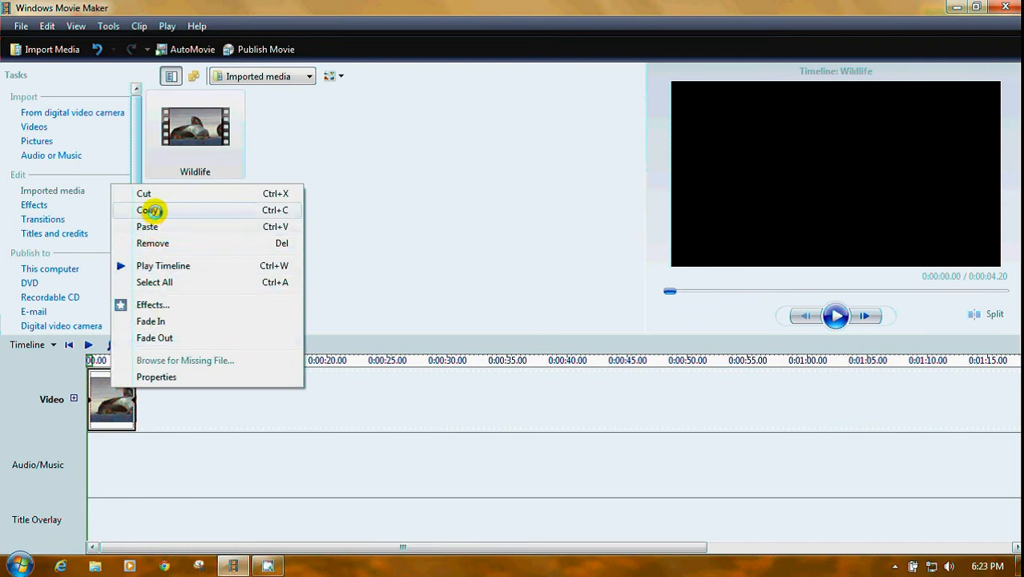
click(149, 210)
right_click(170, 406)
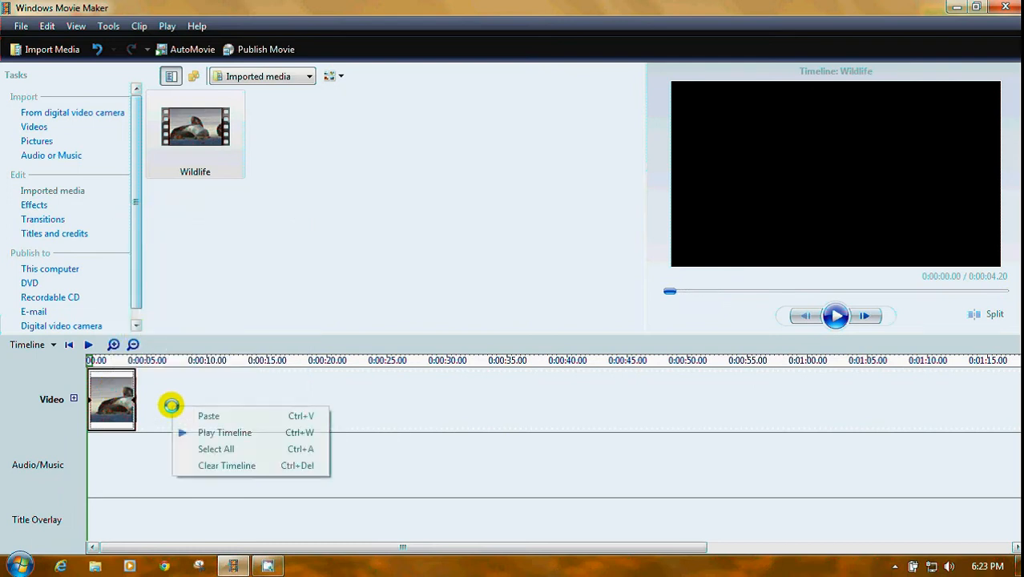
click(206, 417)
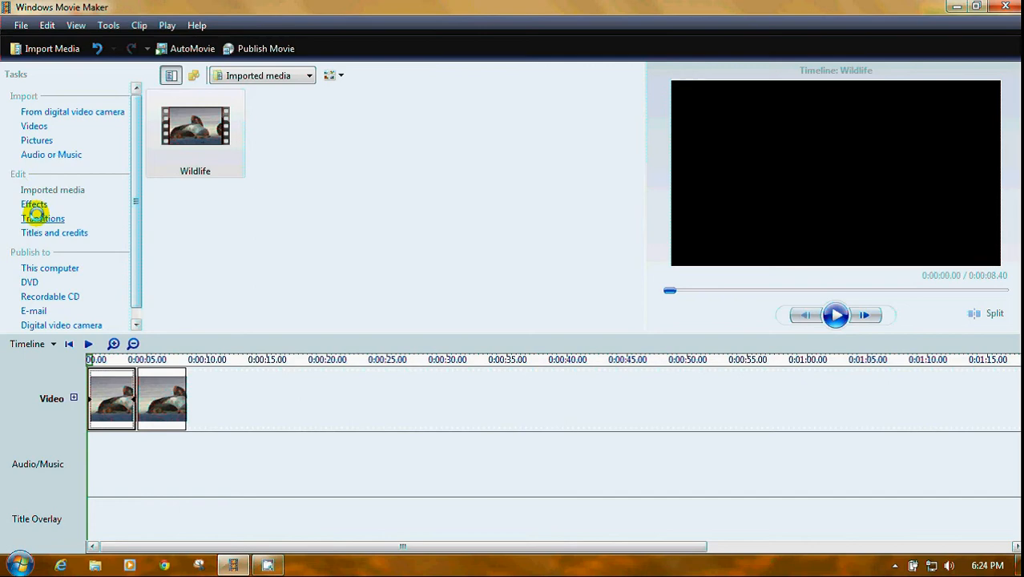
Step: Apply the "Slow down, 50%" effect to the first Wildlife clip on the timeline
click(33, 204)
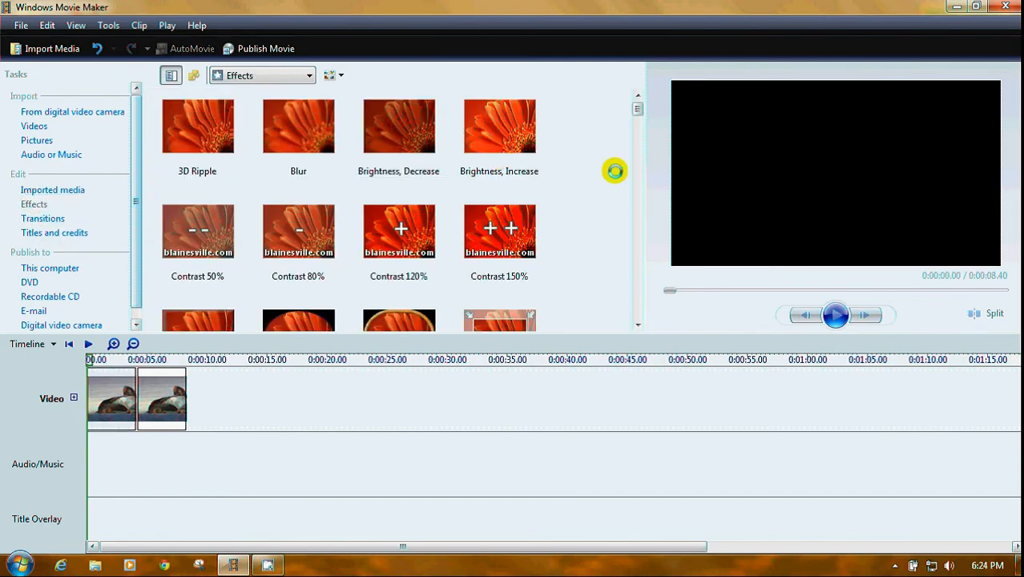
drag(634, 106, 663, 259)
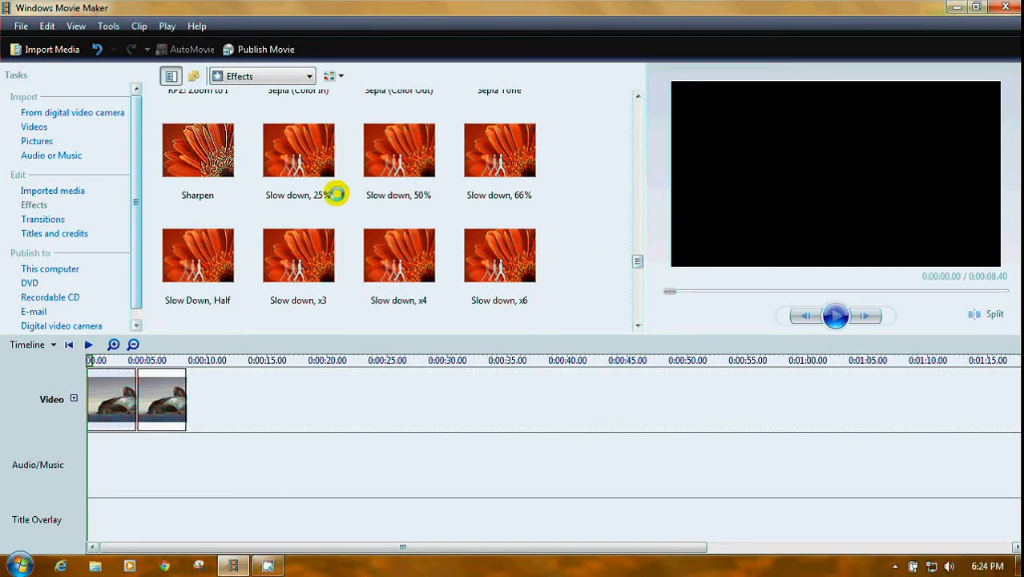
click(398, 163)
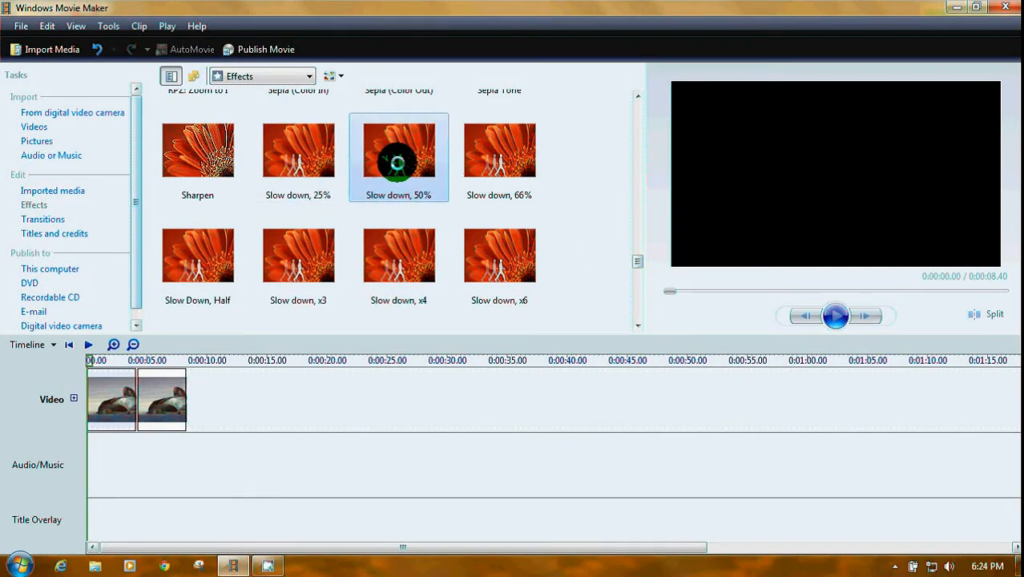
drag(399, 163, 117, 388)
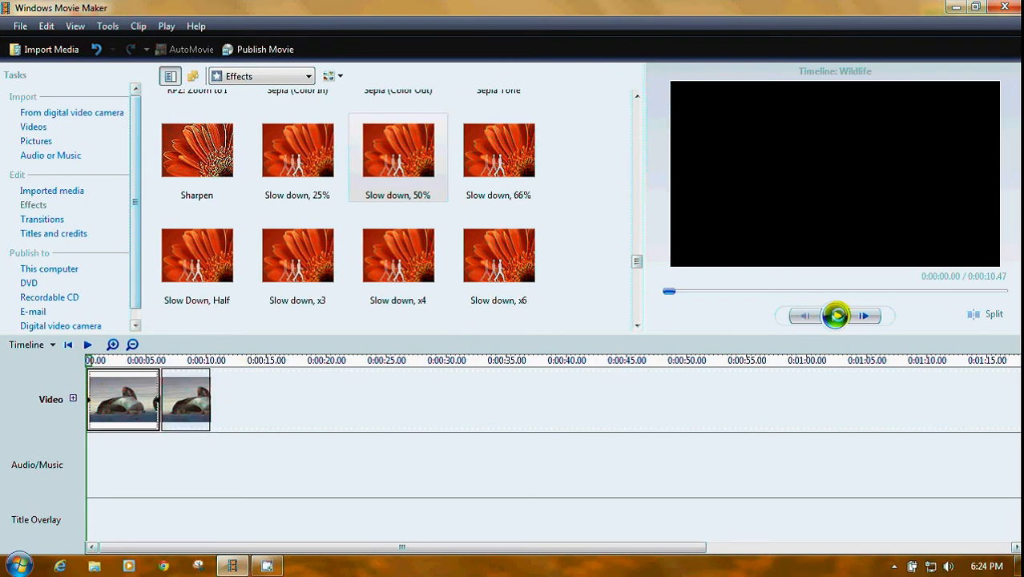
Step: Play the timeline to compare the slowed first clip with the normal-speed copy, and replay it from the start
click(835, 315)
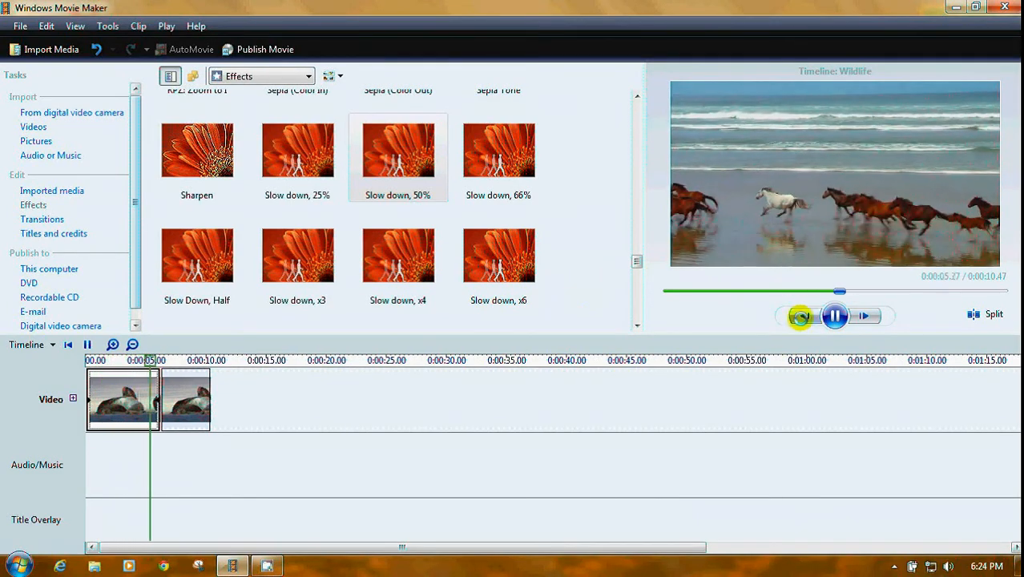
click(834, 315)
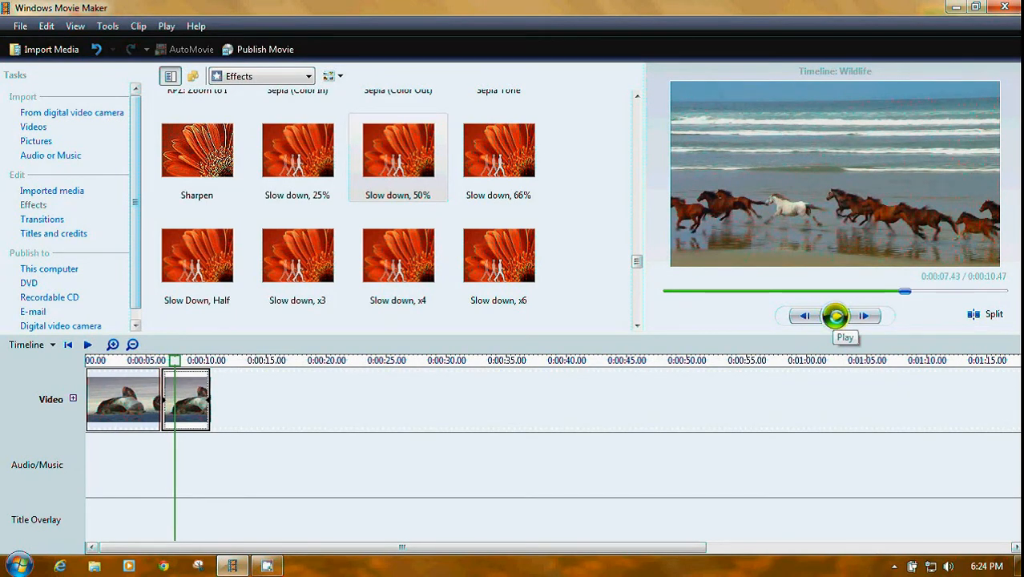
click(836, 317)
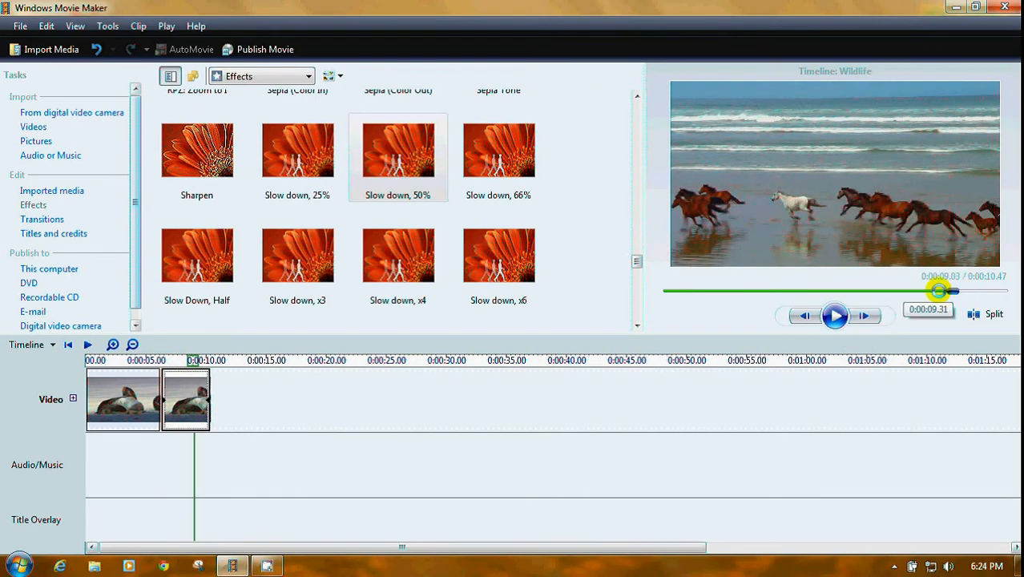
drag(939, 290, 668, 291)
click(835, 315)
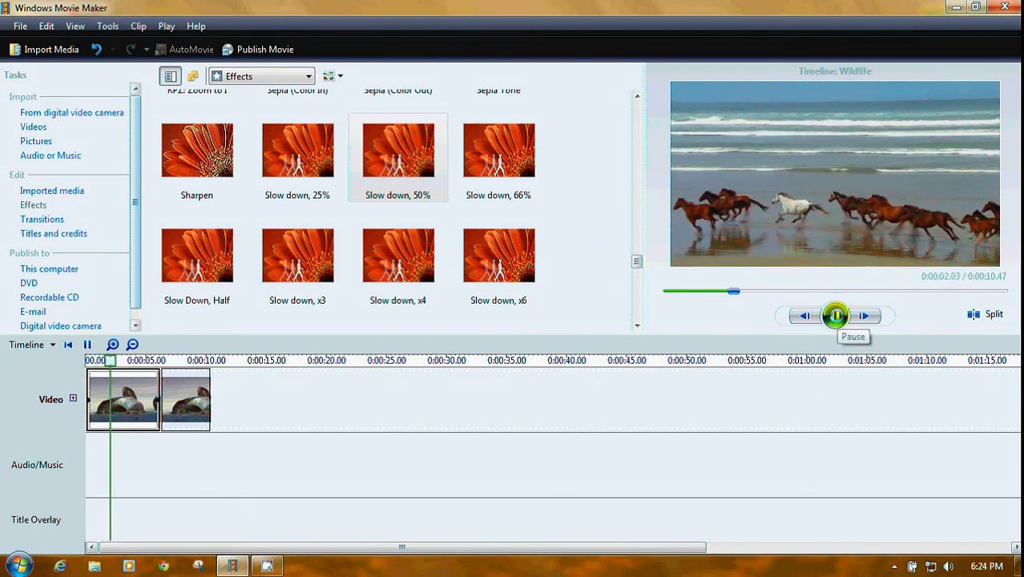
Step: Apply a second "Slow down, 50%" effect to the first Wildlife clip and play the timeline from the start
click(836, 315)
drag(753, 290, 638, 296)
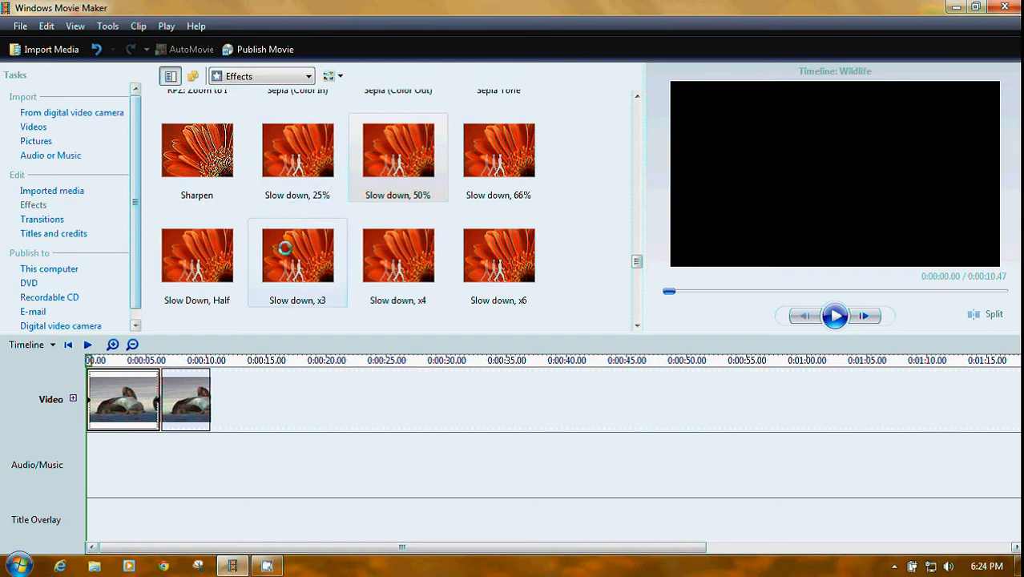
drag(375, 154, 120, 392)
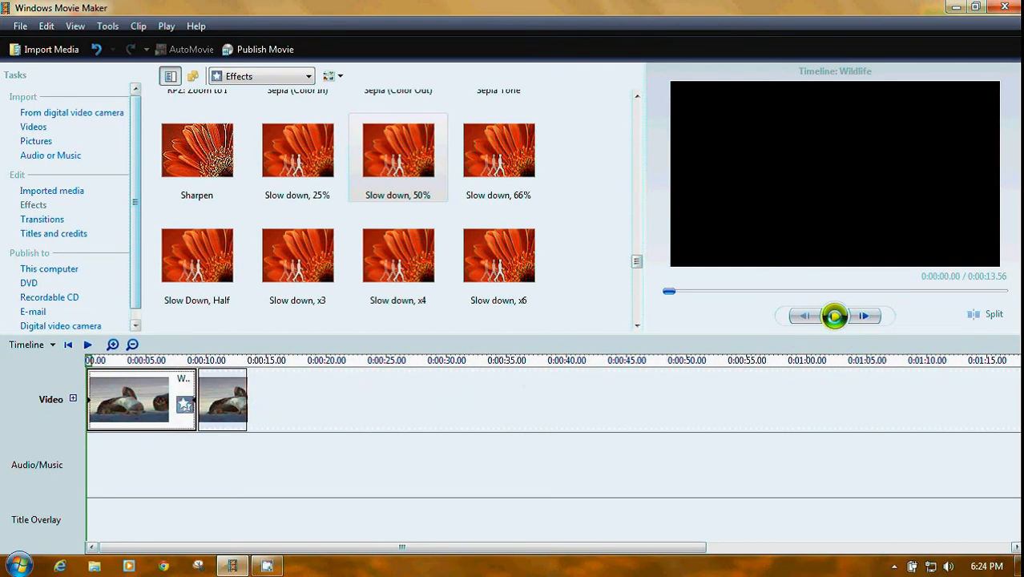
click(833, 316)
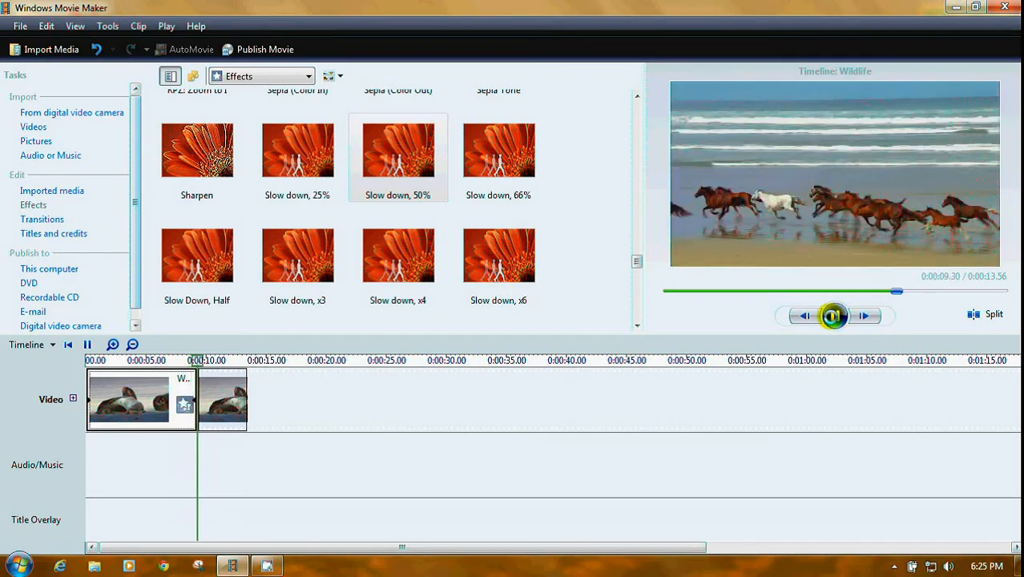
Step: Add the "Slow down, 25%" effect to the first Wildlife clip and preview the slowed clip from the start
click(833, 316)
drag(915, 299, 650, 294)
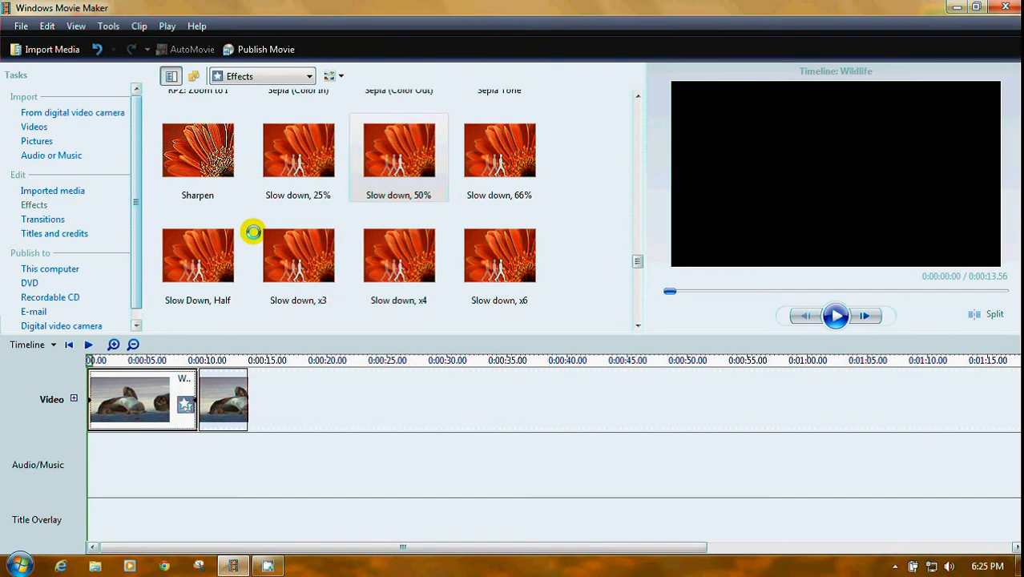
drag(298, 159, 143, 390)
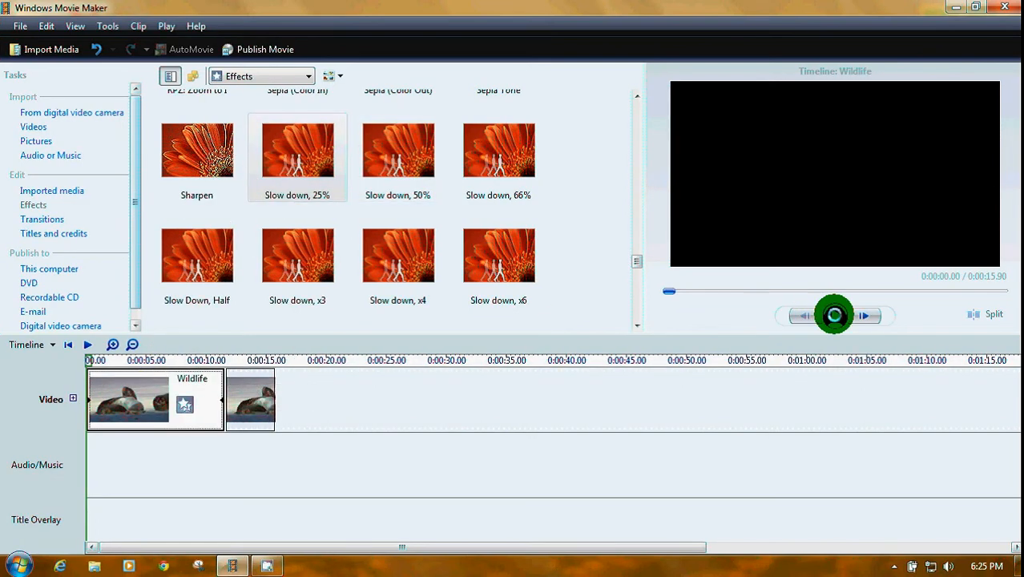
click(834, 315)
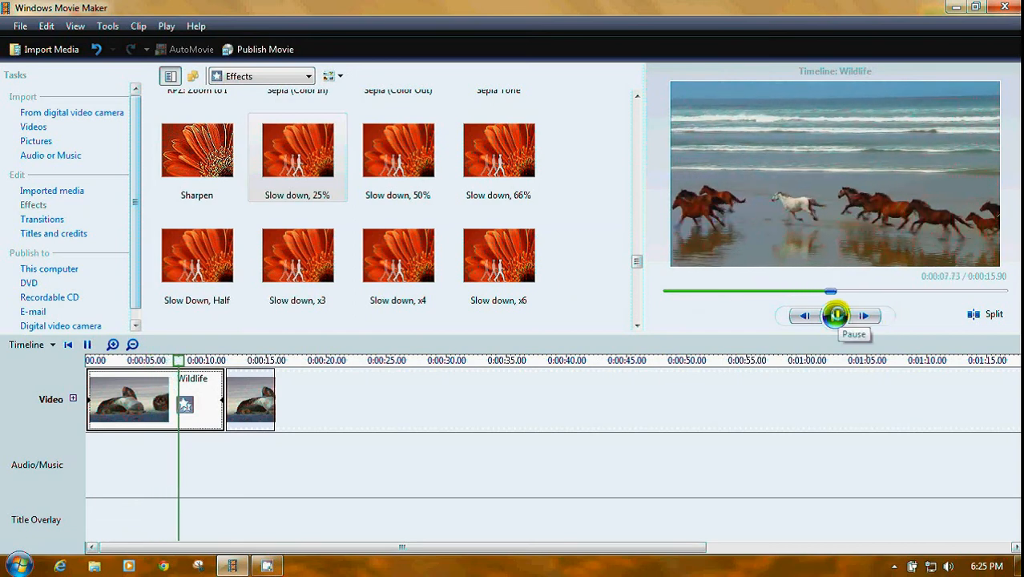
click(836, 314)
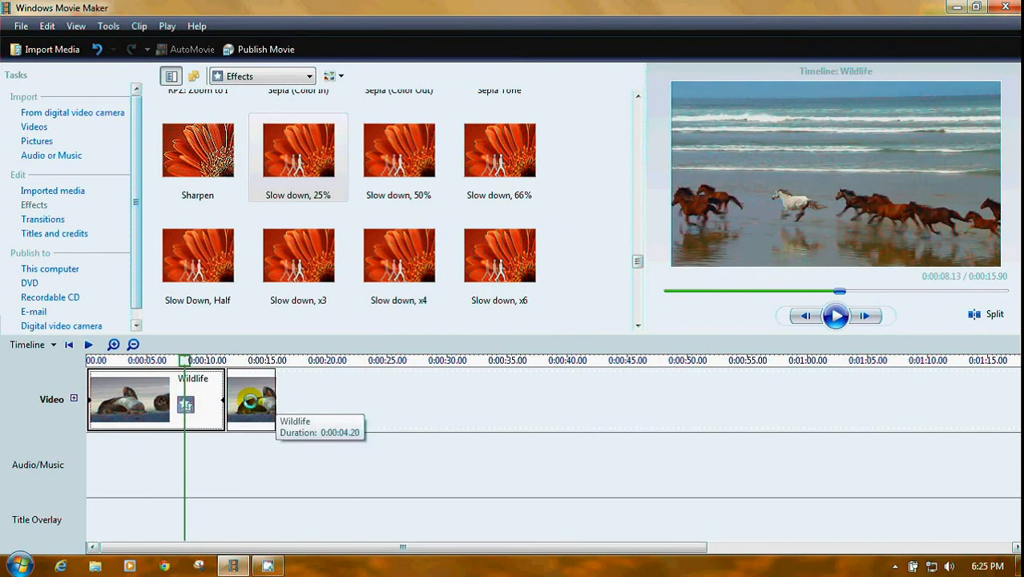
Step: Copy the second, normal-speed Wildlife clip and paste the copy at the end of the video track
click(250, 400)
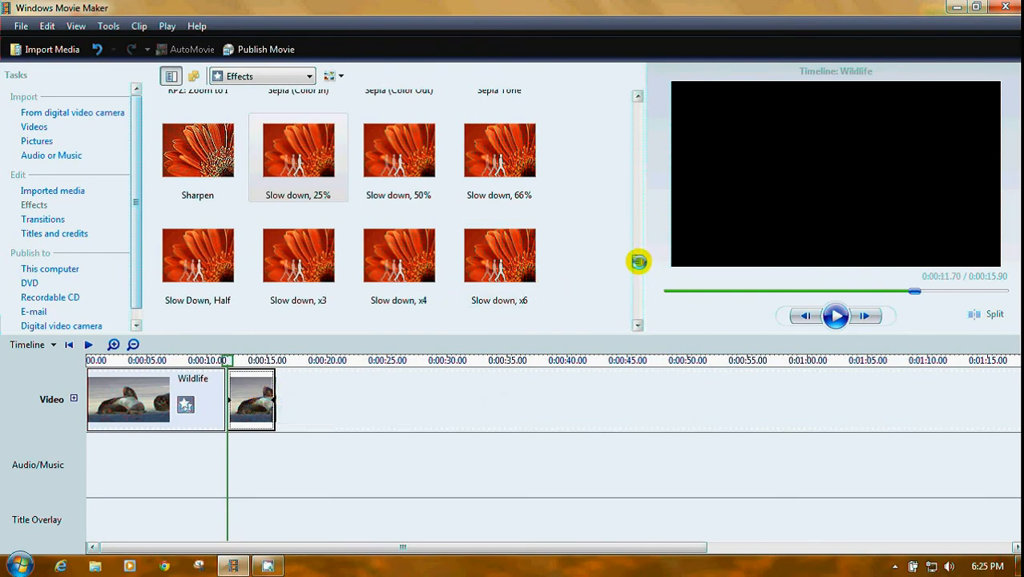
scroll(638, 261, down, 3)
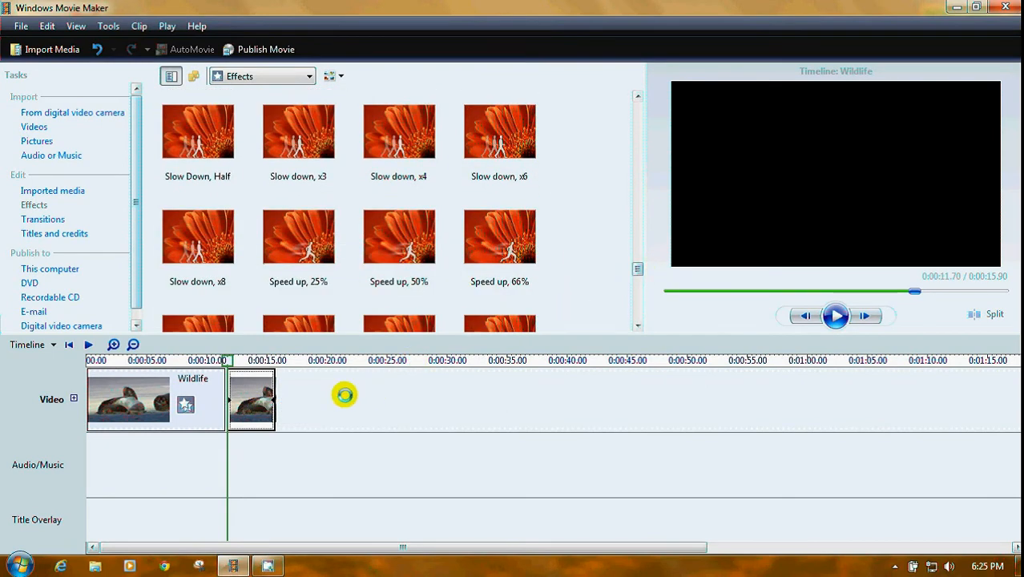
right_click(255, 396)
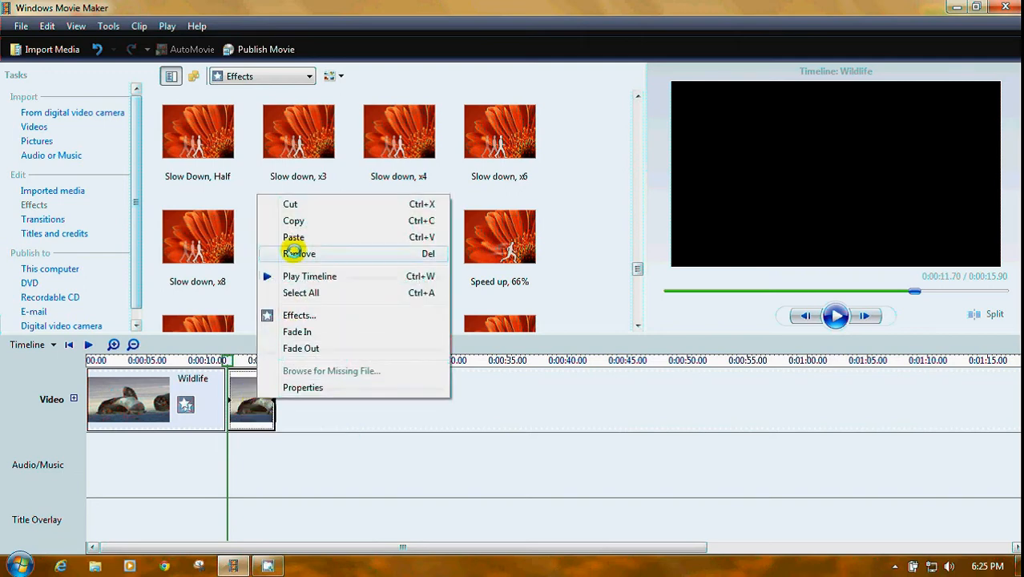
click(295, 219)
right_click(293, 391)
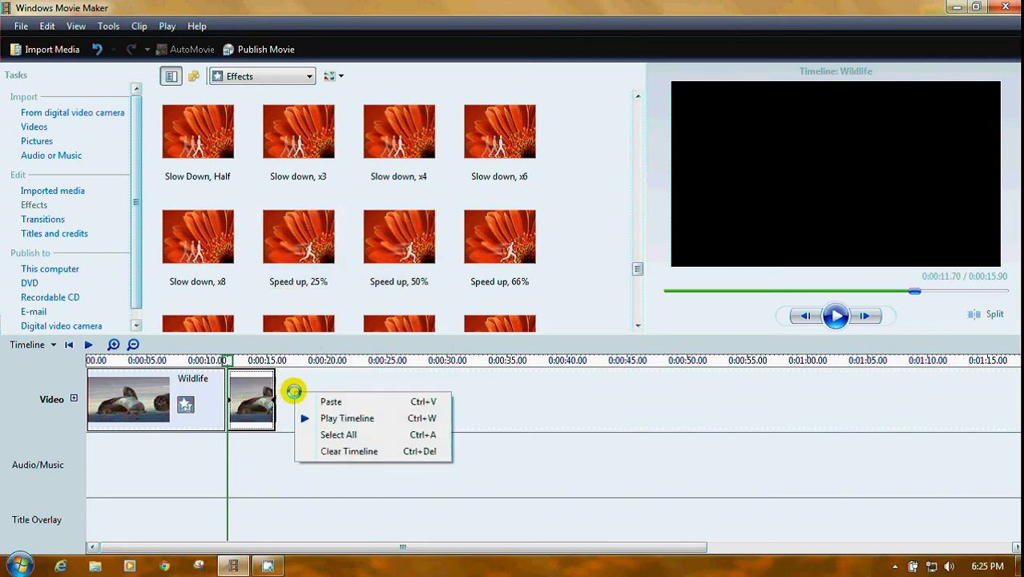
click(329, 400)
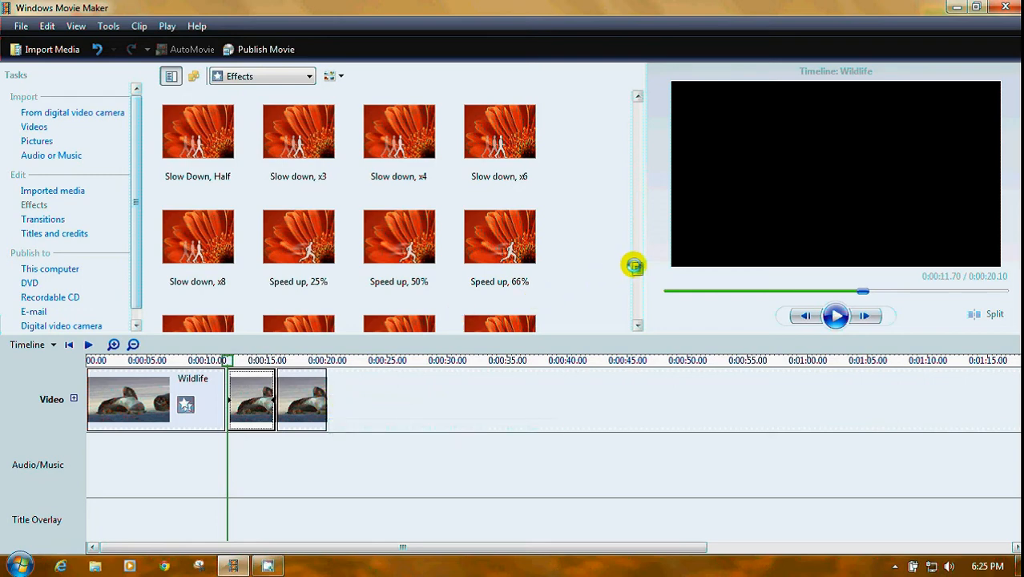
Step: Apply the "Speed up, 50%" effect to the second and third Wildlife clips and play them back
click(638, 269)
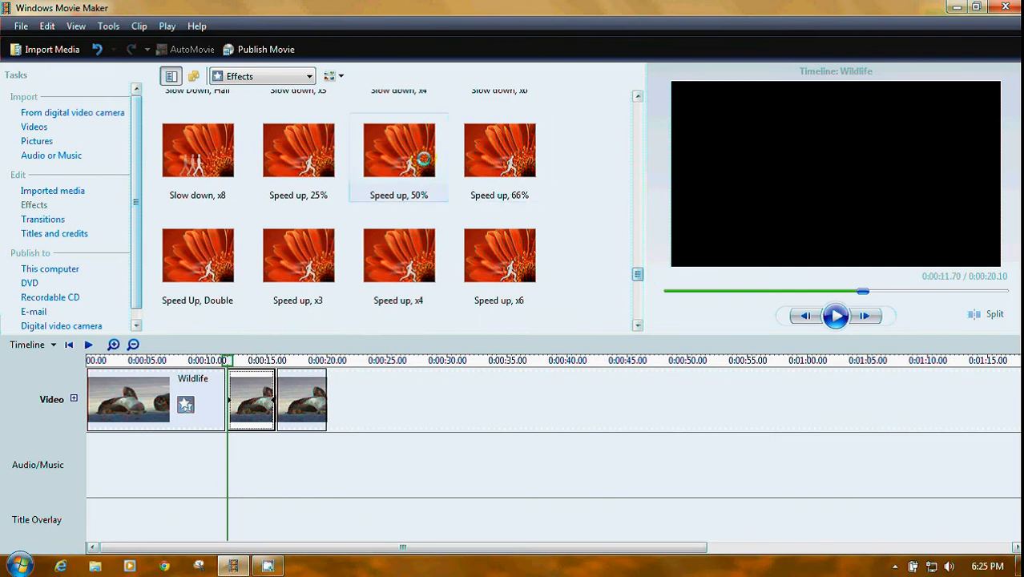
drag(423, 158, 250, 394)
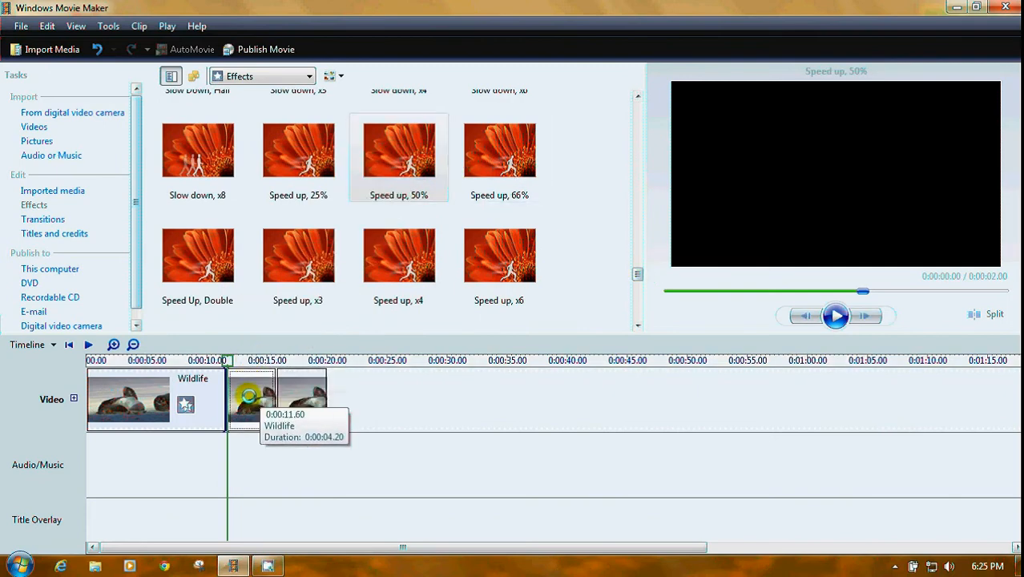
click(406, 149)
drag(406, 149, 301, 377)
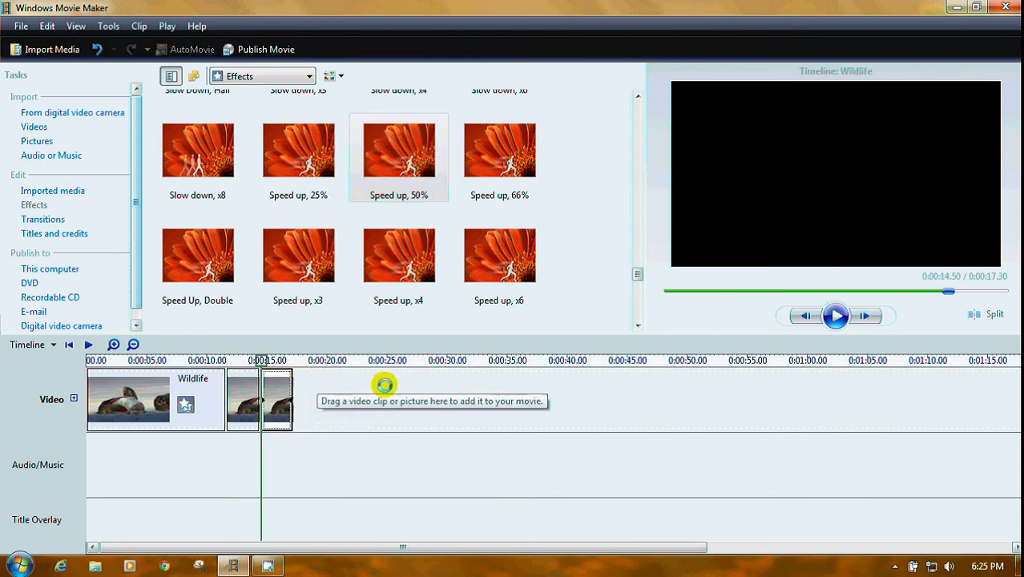
click(224, 359)
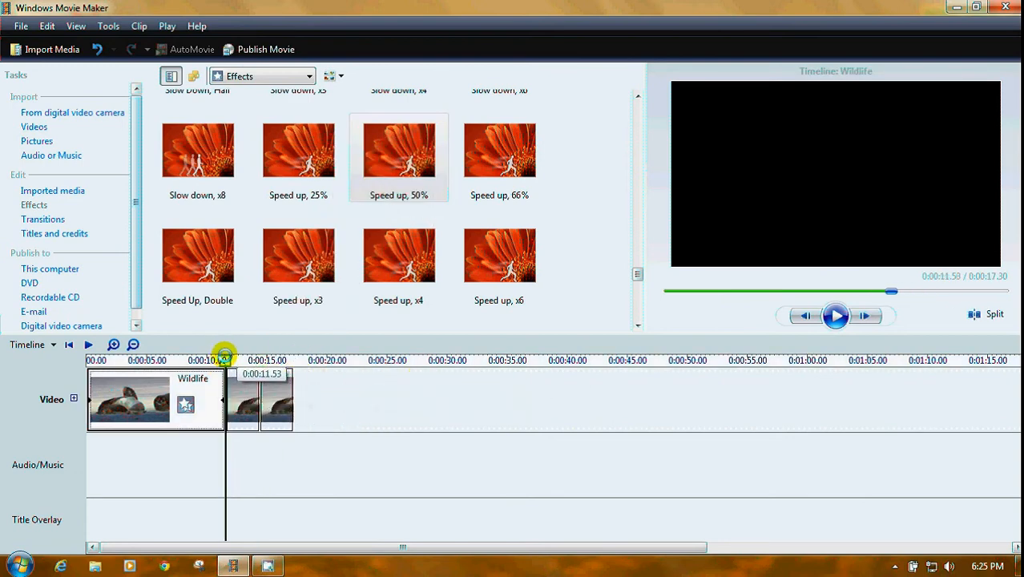
click(838, 315)
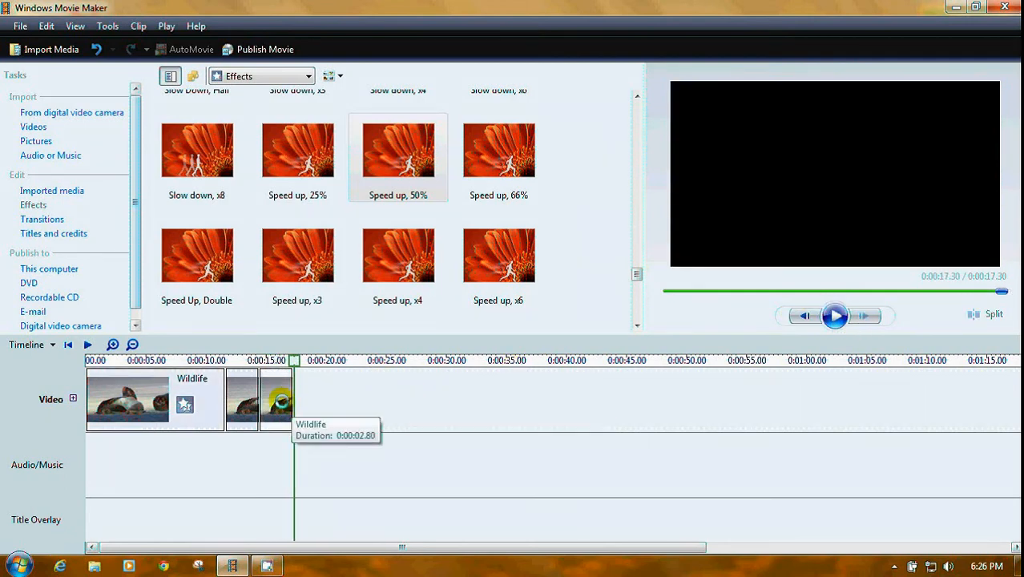
Step: Overlap the third Wildlife clip onto the end of the second by about 0.9 s and play both clips
click(280, 413)
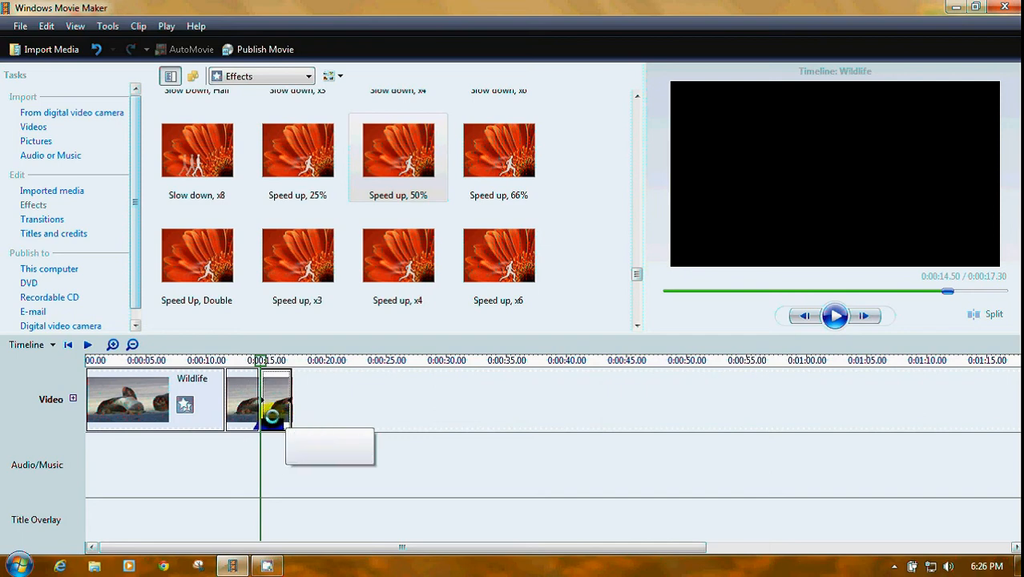
drag(271, 416, 270, 417)
click(225, 358)
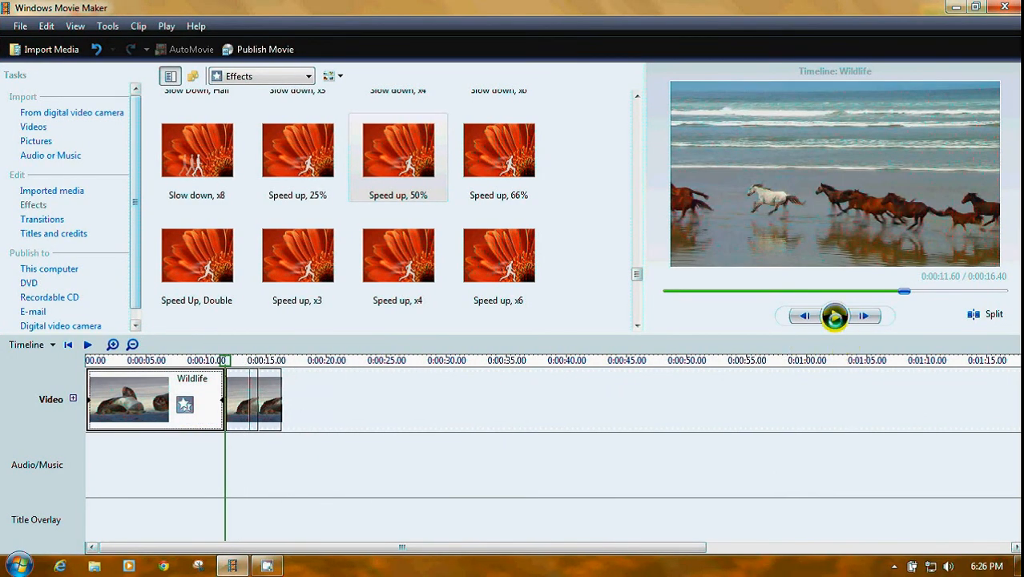
click(835, 315)
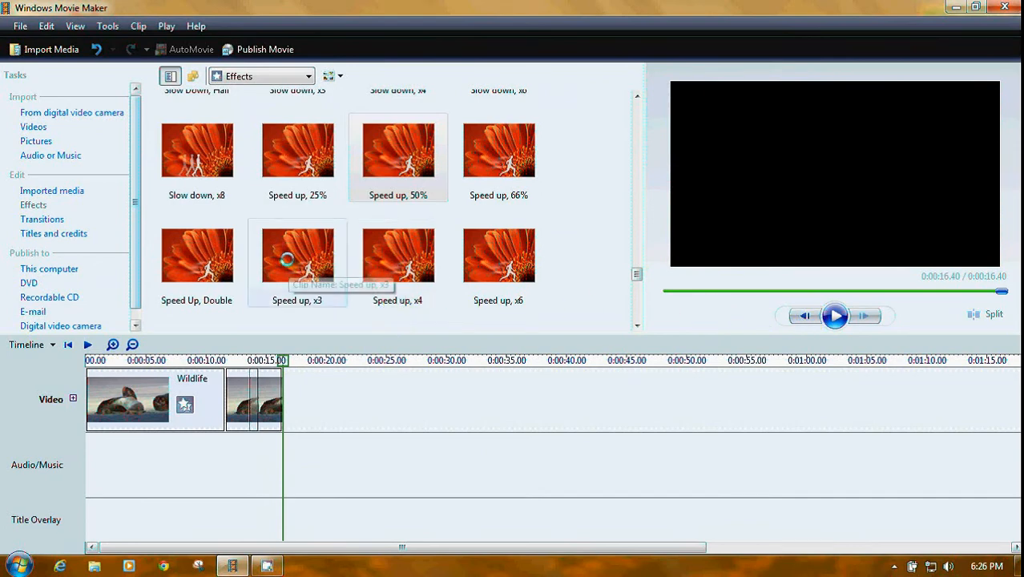
Step: Apply "Speed up, 50%" once more to the third Wildlife clip and play from the start of the second clip
click(381, 183)
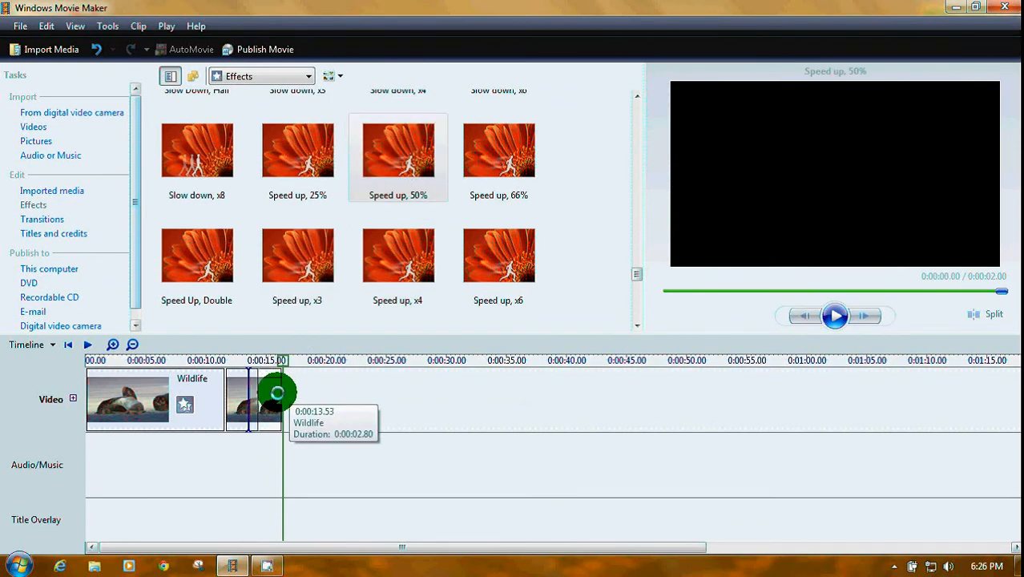
click(277, 393)
click(400, 184)
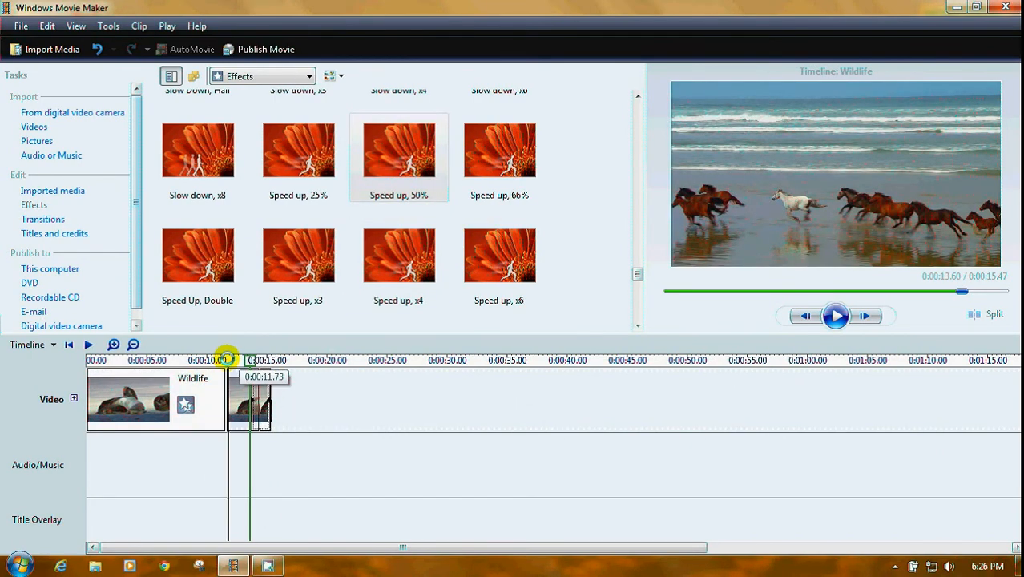
click(226, 357)
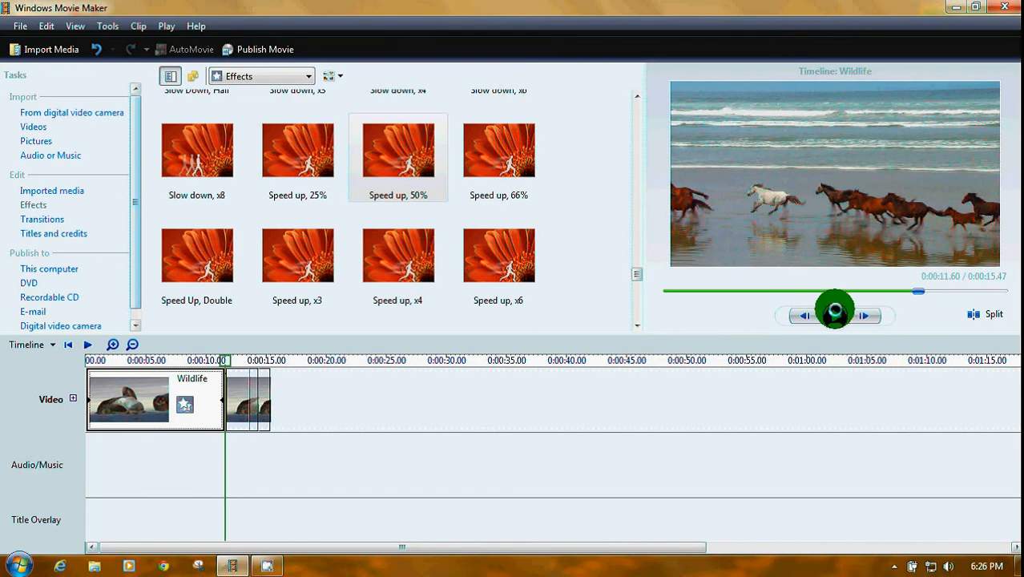
click(835, 314)
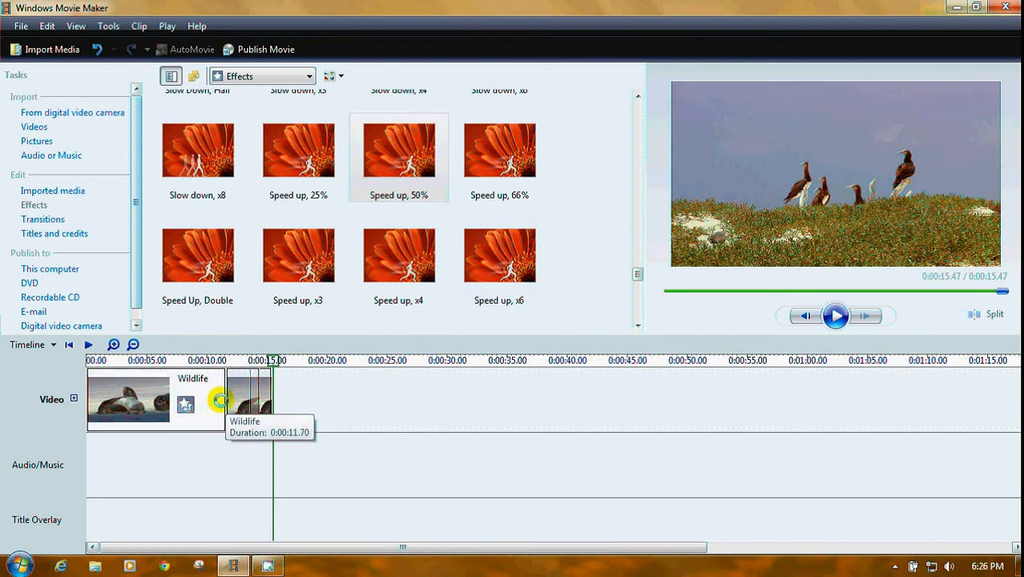
Step: Remove one of the two "Slow down, 50%" effects from the first Wildlife clip
right_click(210, 399)
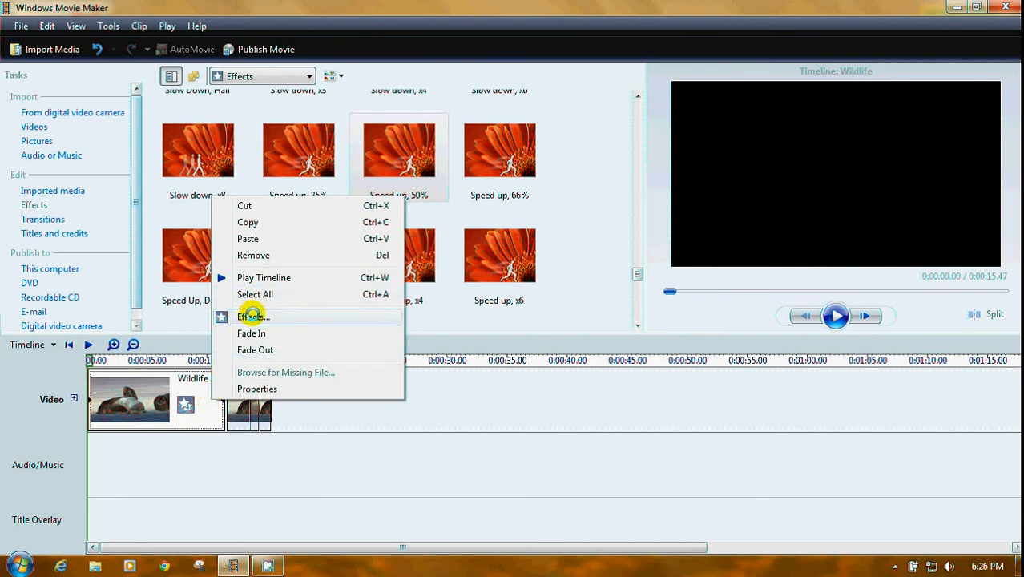
click(253, 316)
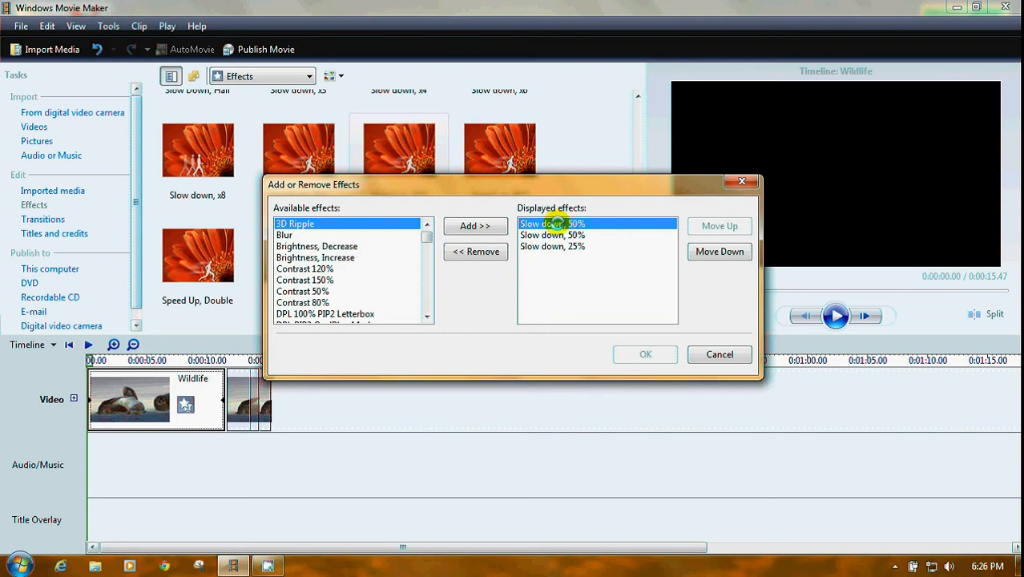
click(489, 252)
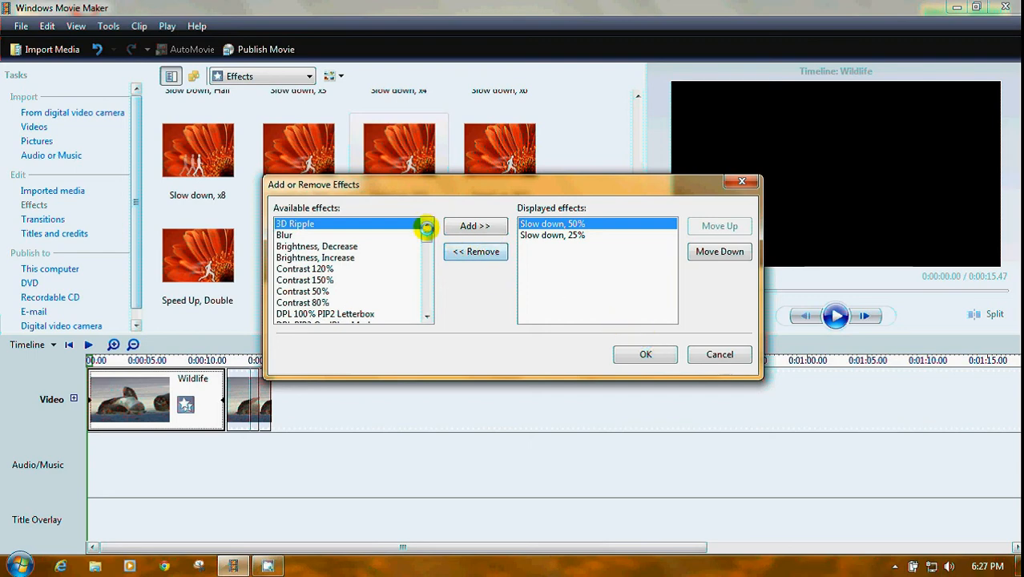
mouse_move(425, 234)
mouse_down()
mouse_move(437, 269)
mouse_move(445, 229)
mouse_up()
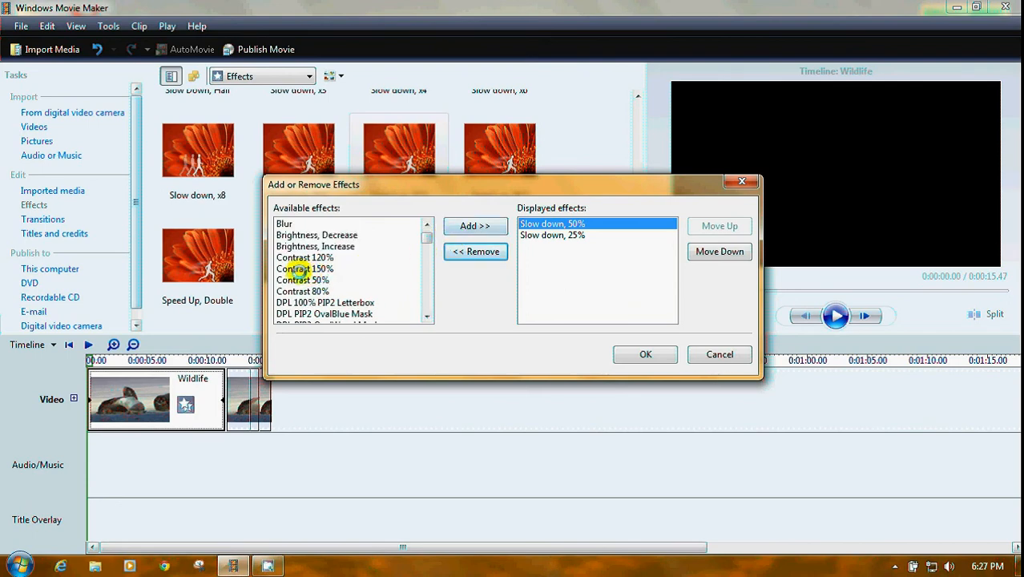
click(292, 269)
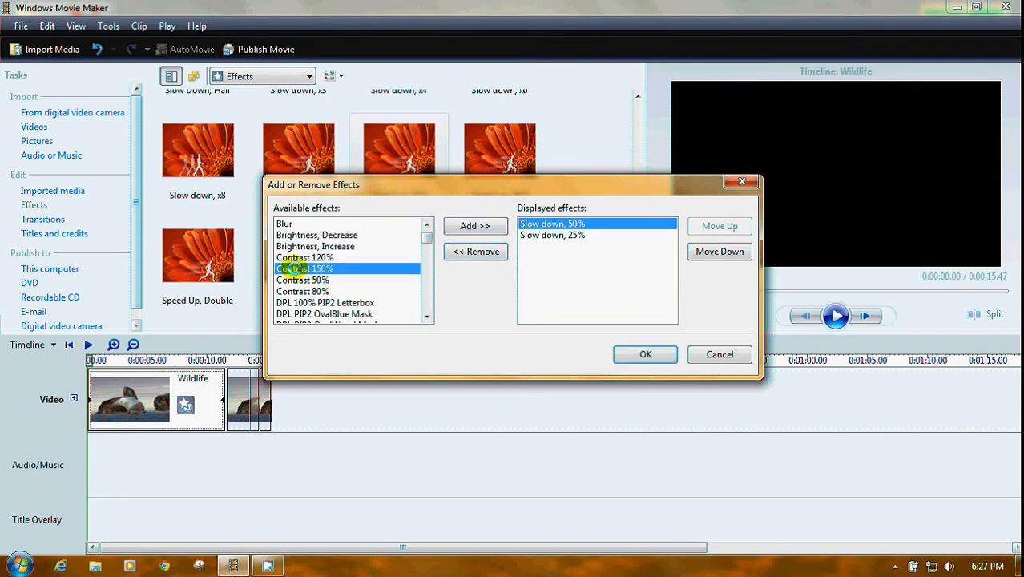
click(640, 353)
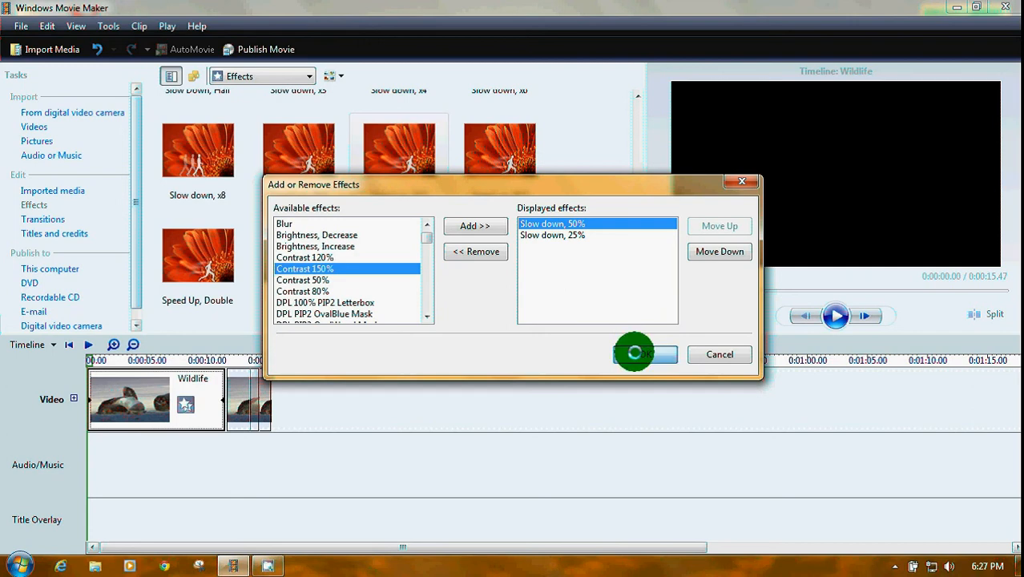
Step: Add the "Grayscale (Color In)" effect to the first Wildlife clip and play the timeline
drag(500, 282, 148, 384)
right_click(148, 384)
click(193, 297)
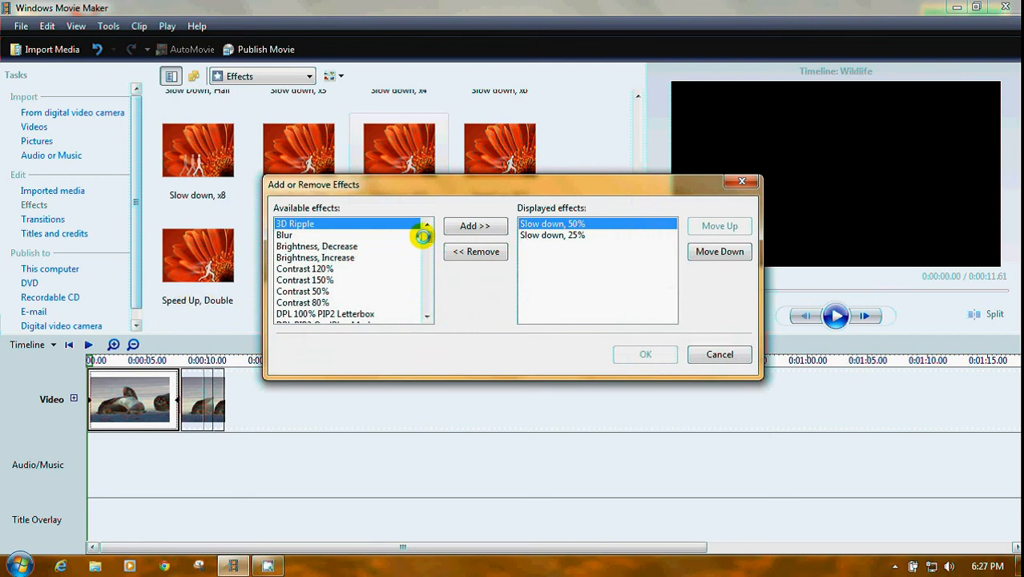
drag(425, 235, 429, 248)
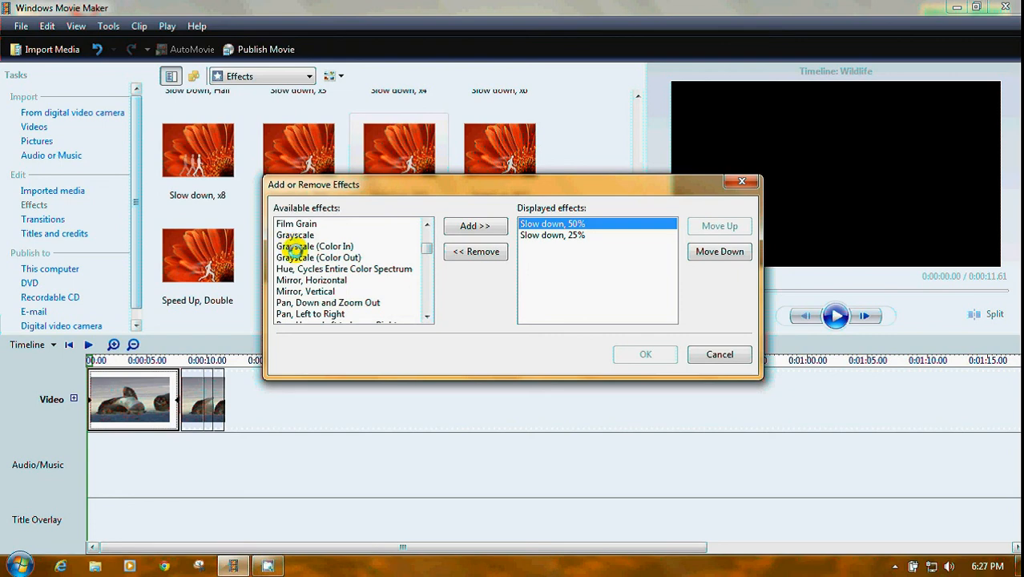
click(298, 247)
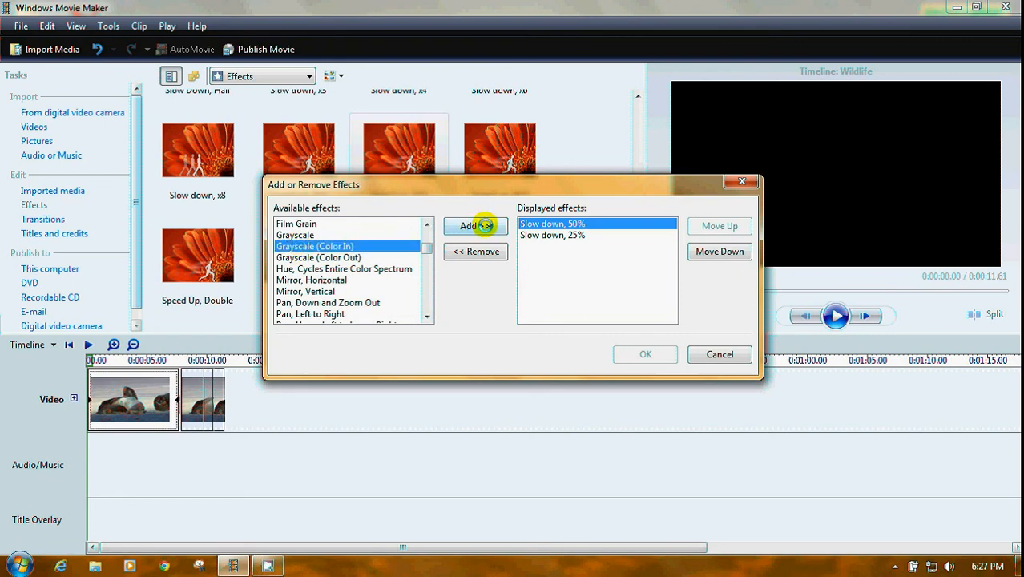
click(475, 226)
click(638, 354)
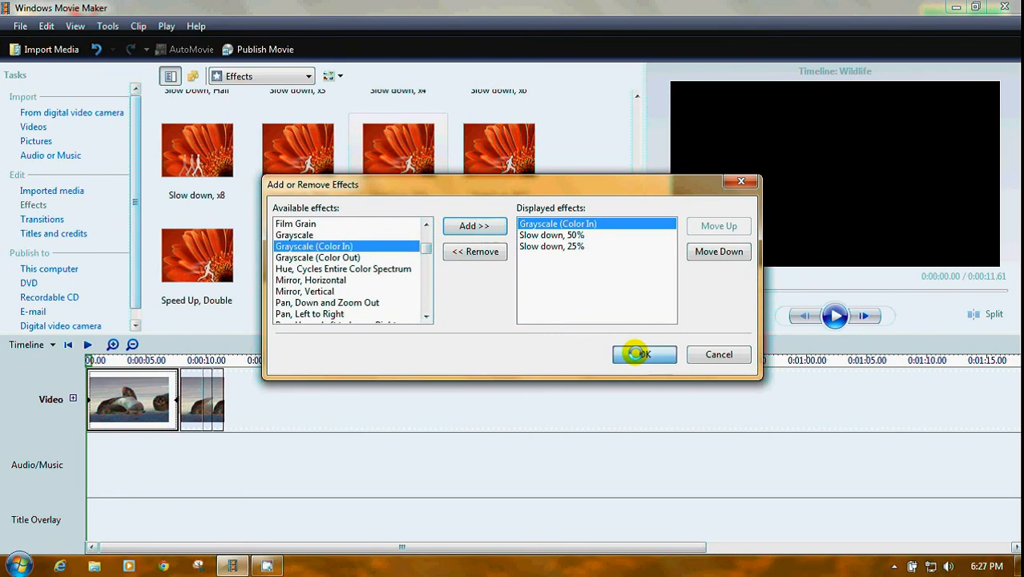
click(834, 316)
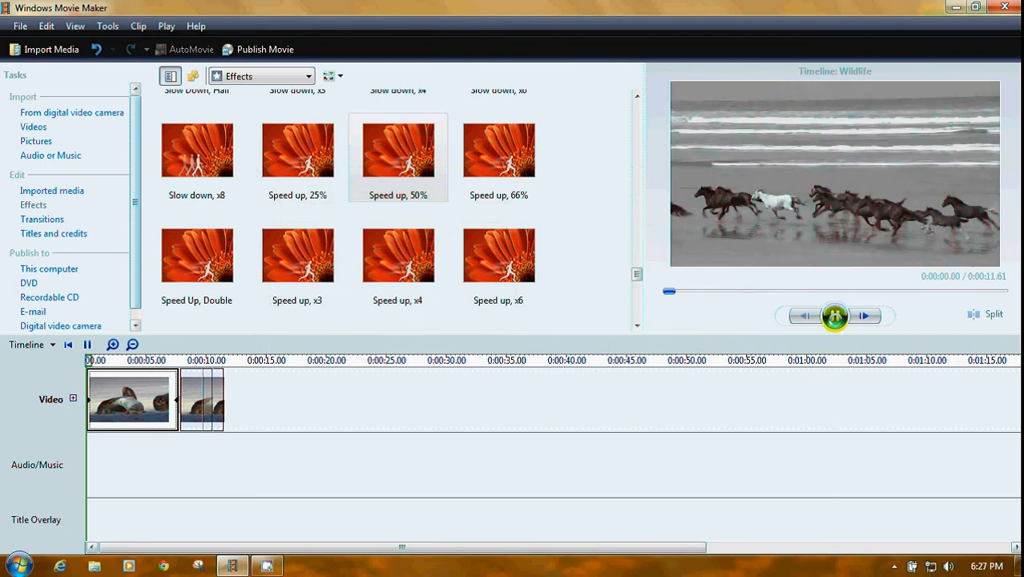